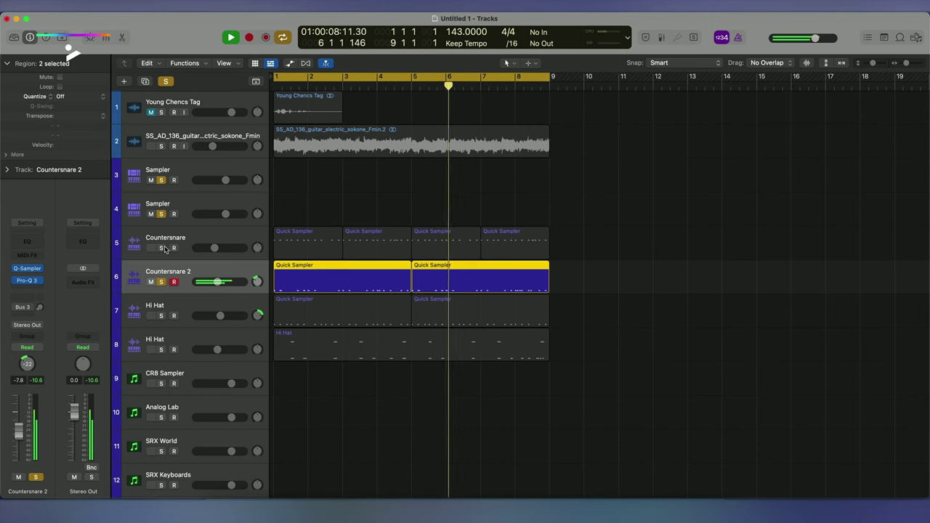
Step: Solo the Countersnare track alongside Countersnare 2 and play both patterns together from the start
key(space)
click(162, 249)
key(Return)
key(space)
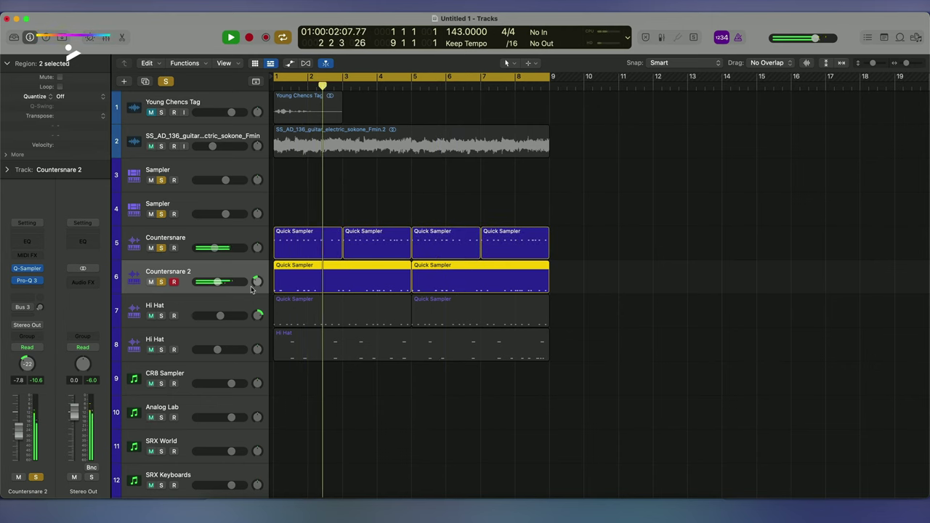
key(Down)
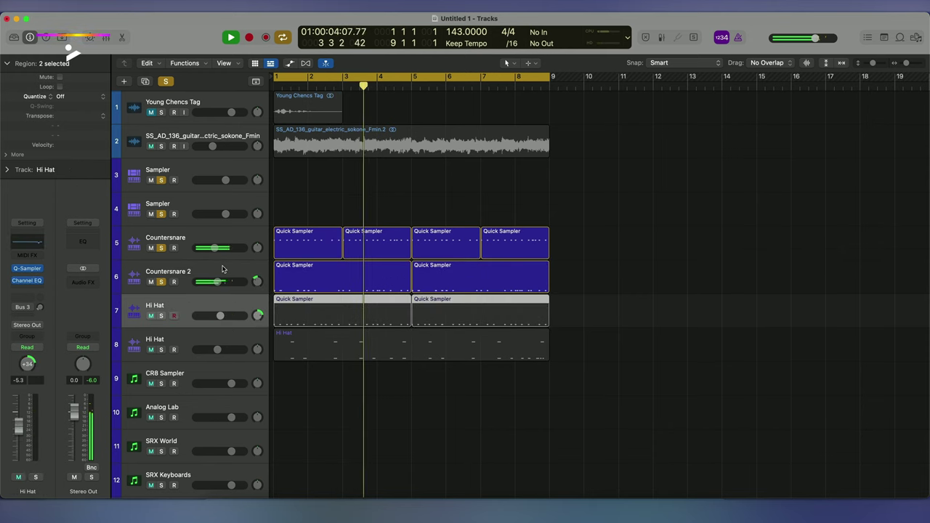
Step: Examine the soloed countersnare patterns up close and play them back from just before bar 4
key(super+Right)
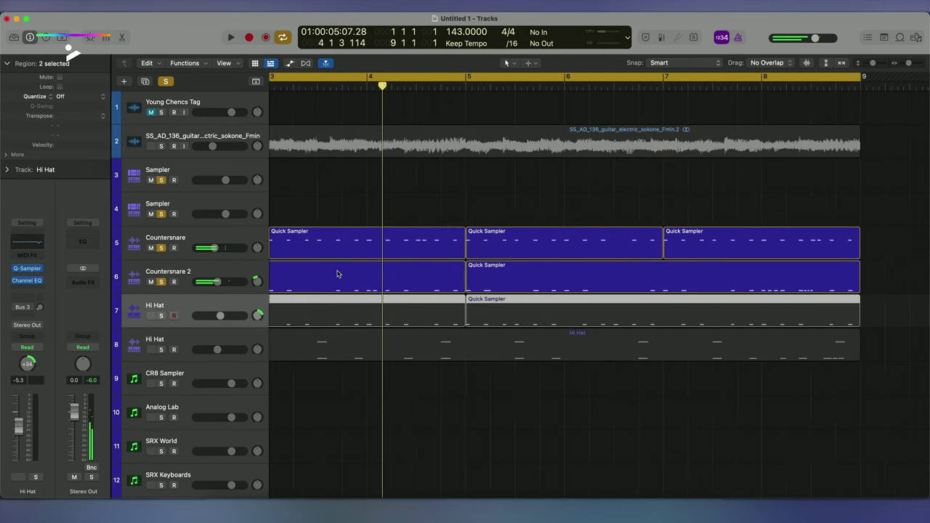
scroll(345, 275, left, 3)
scroll(355, 277, left, 3)
key(super+Right)
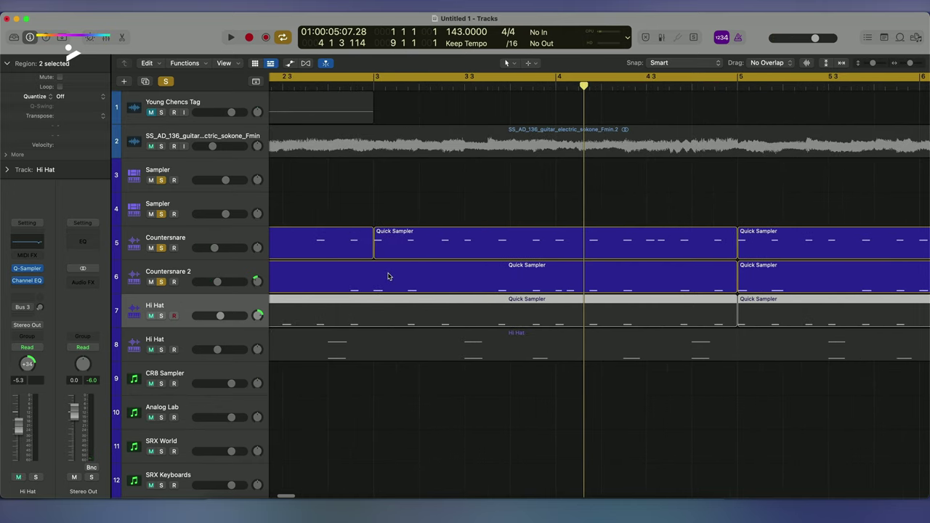
scroll(388, 276, right, 5)
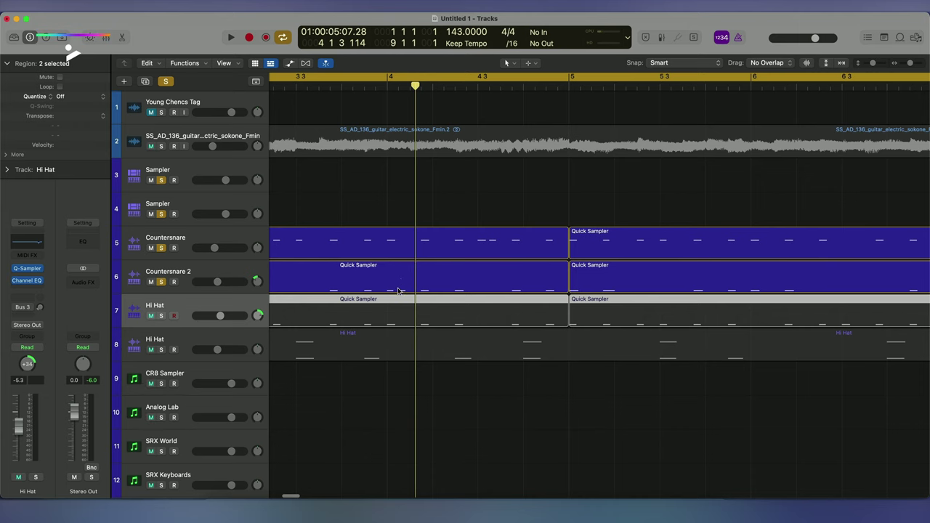
double_click(354, 86)
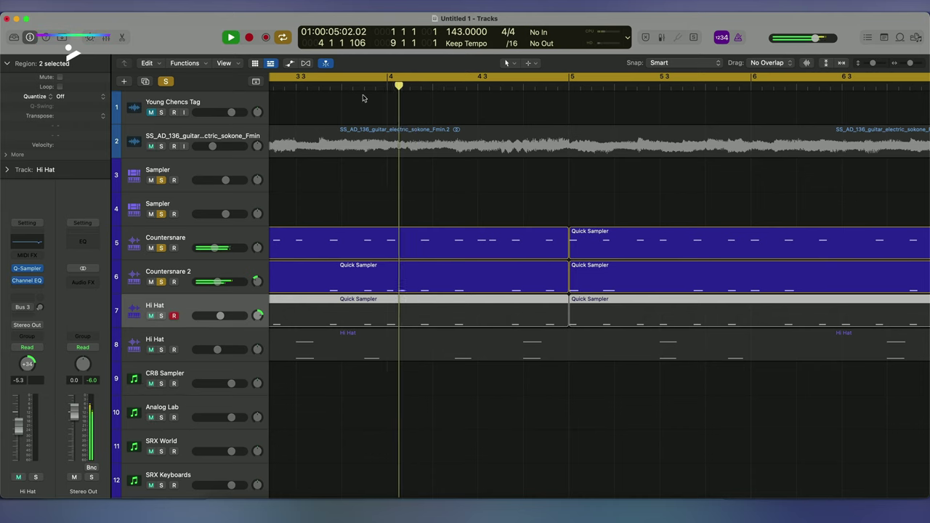
scroll(419, 159, right, 3)
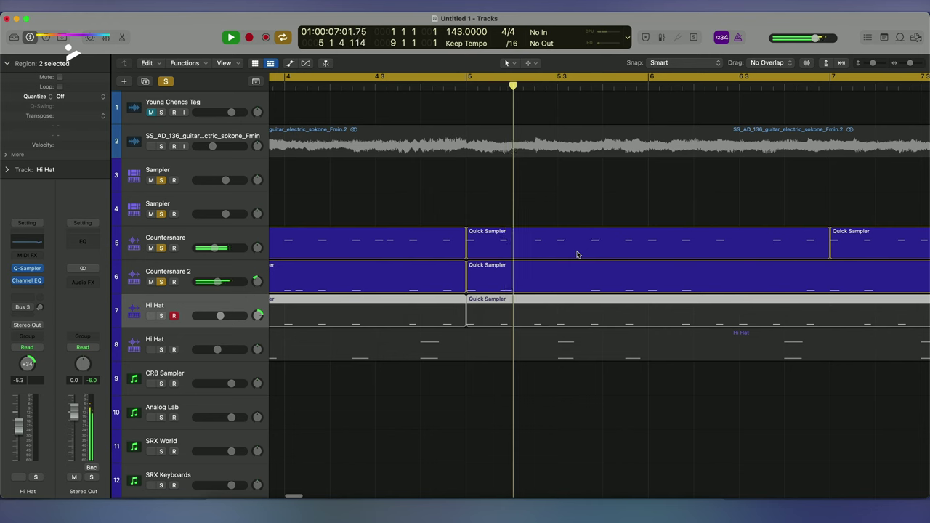
key(space)
Step: Solo the upper Hi Hat track along with the two countersnare tracks and listen to the combined loop
click(254, 236)
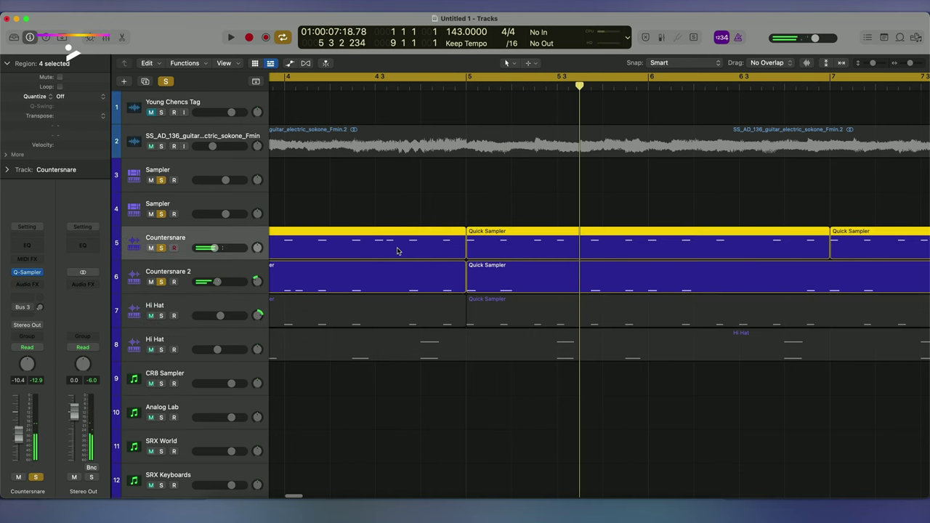
scroll(396, 251, down, 5)
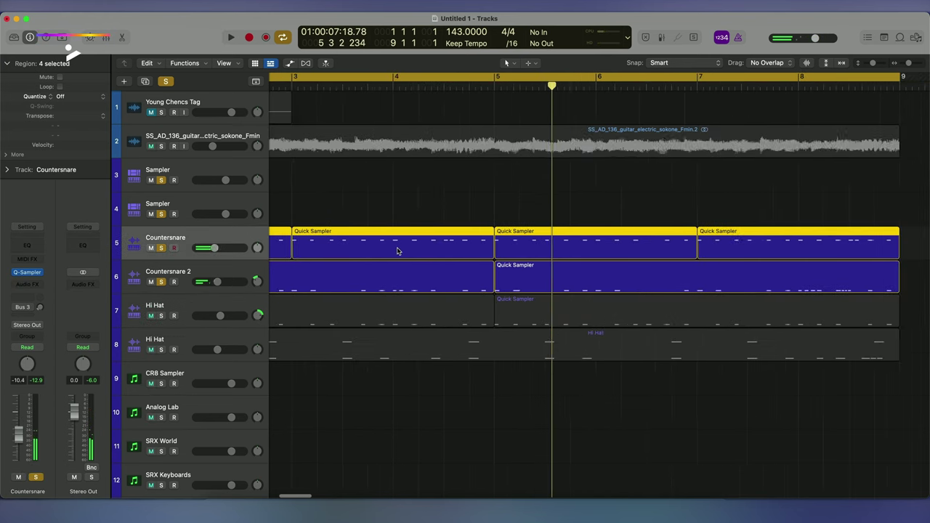
click(255, 298)
click(161, 316)
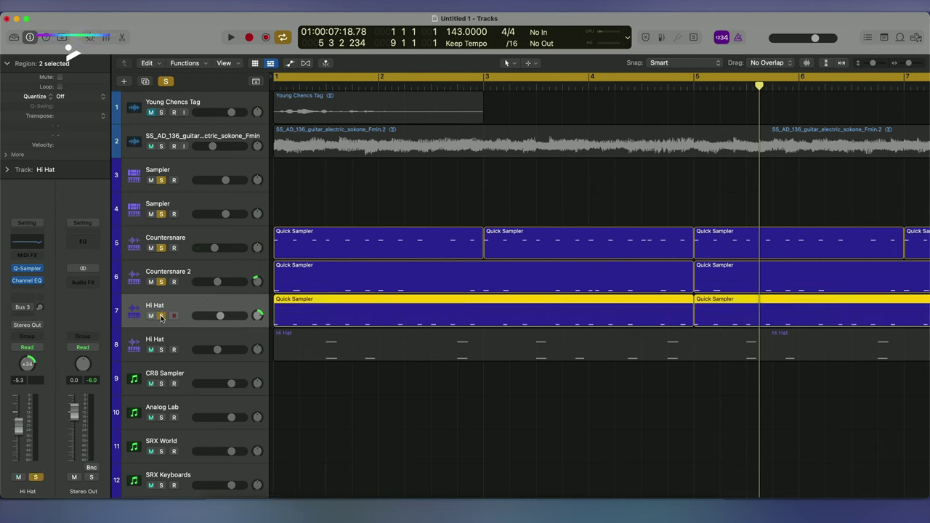
key(space)
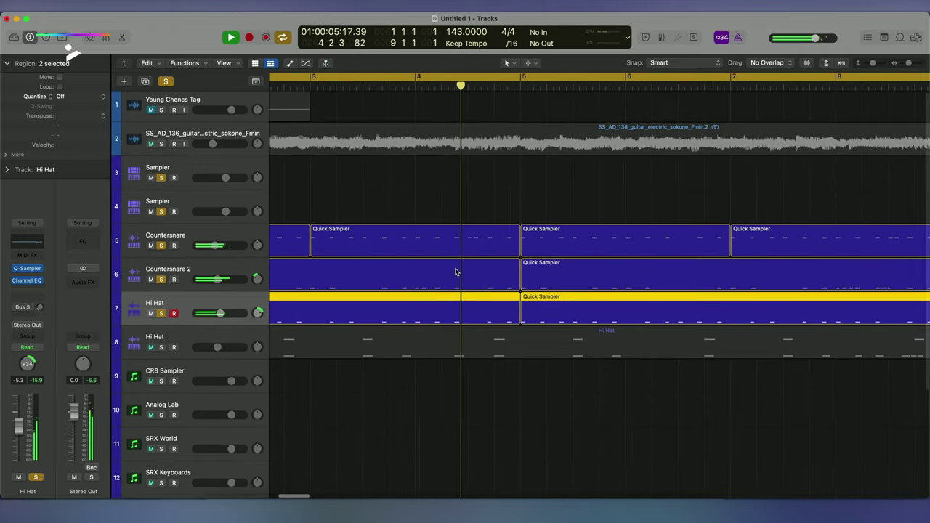
scroll(455, 272, down, 5)
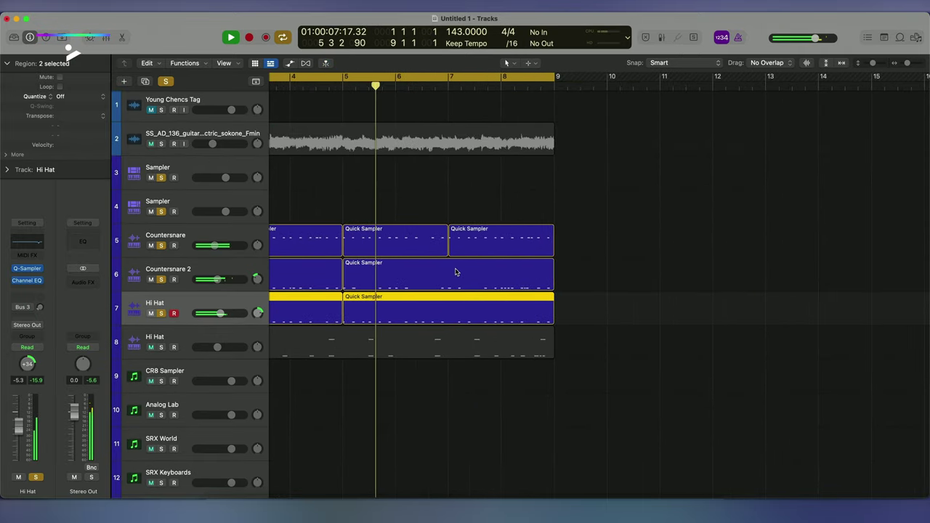
scroll(456, 272, down, 2)
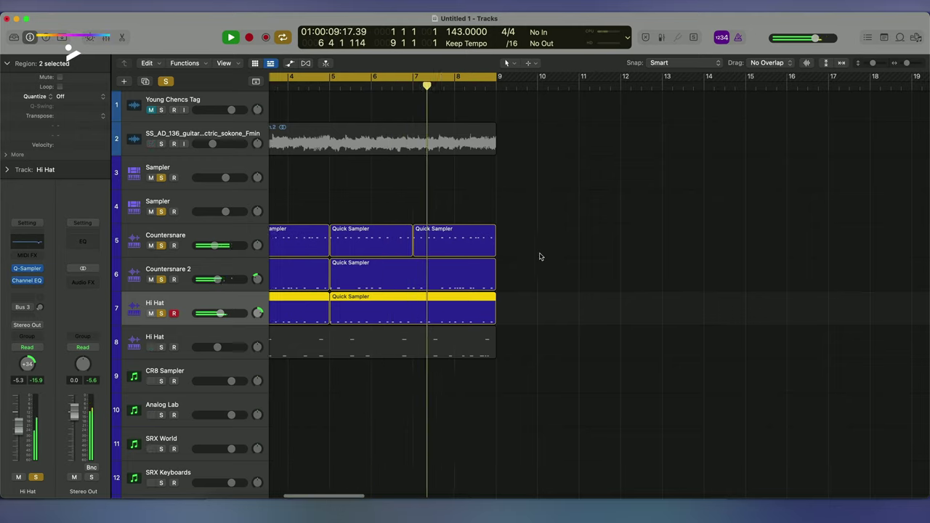
scroll(540, 257, left, 3)
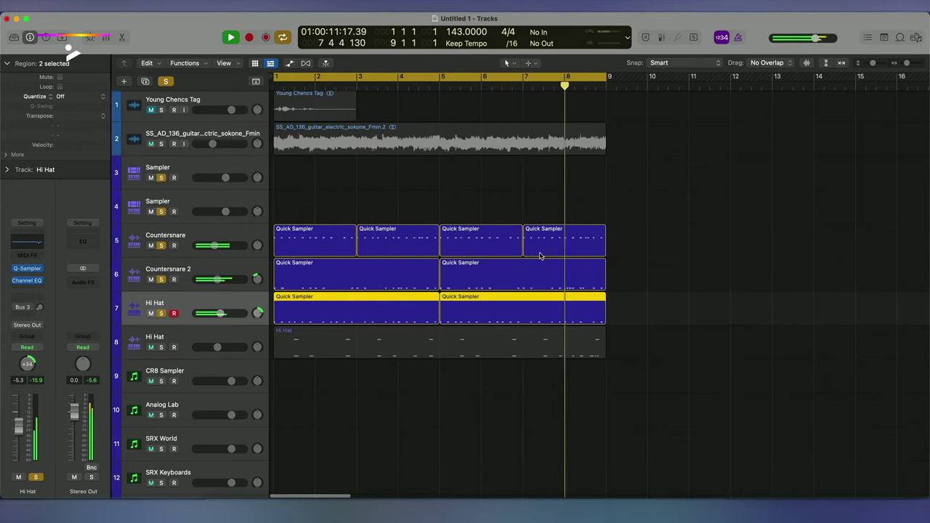
Step: Deselect the regions and turn off solo on all tracks
click(488, 203)
scroll(487, 204, down, 2)
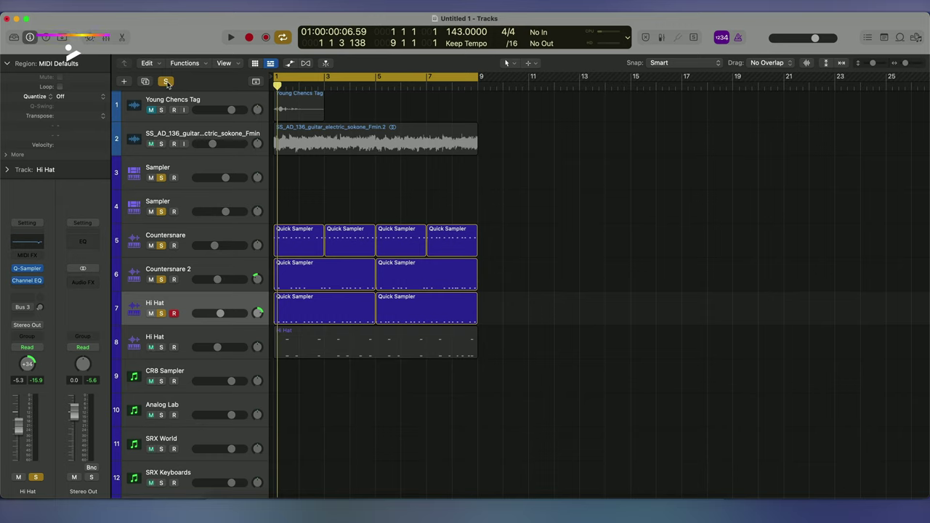
click(166, 82)
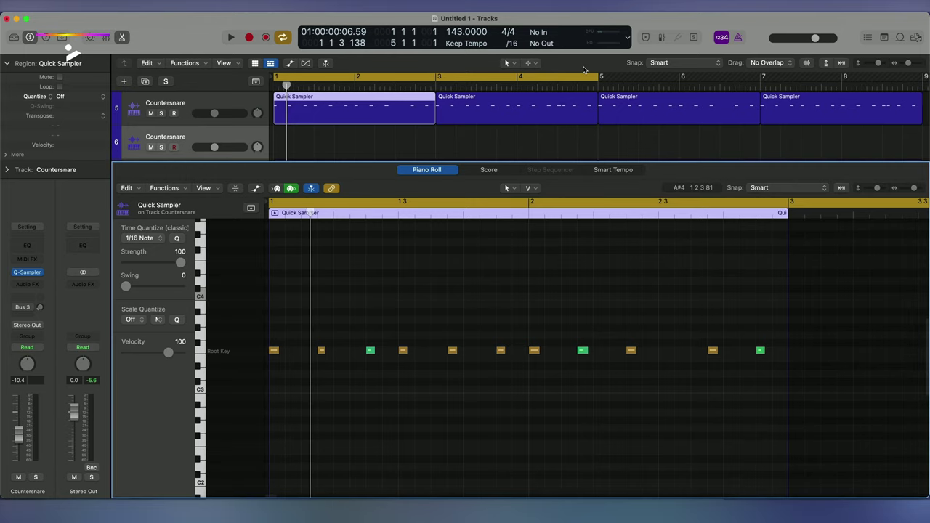
Step: Solo the upper Countersnare track and create an empty two-bar MIDI region at bar 1 on the Countersnare track below it
click(172, 114)
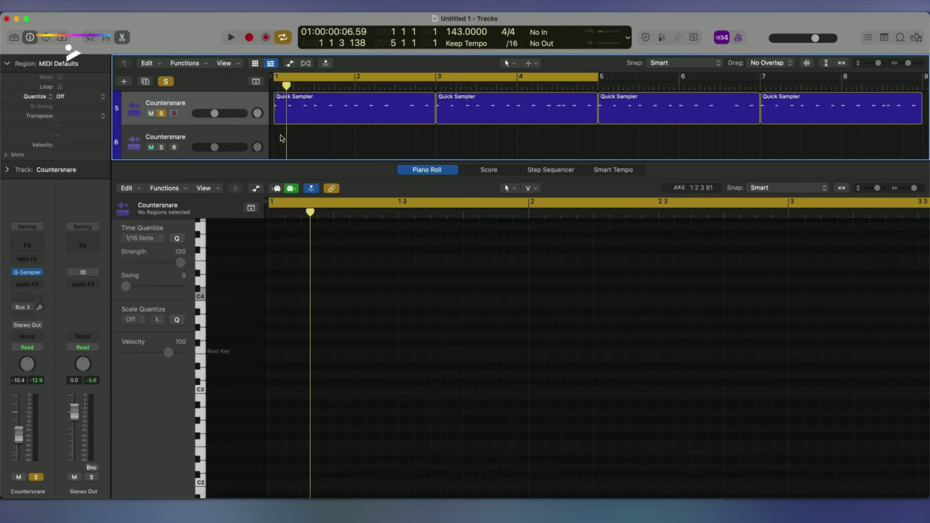
right_click(281, 138)
click(305, 138)
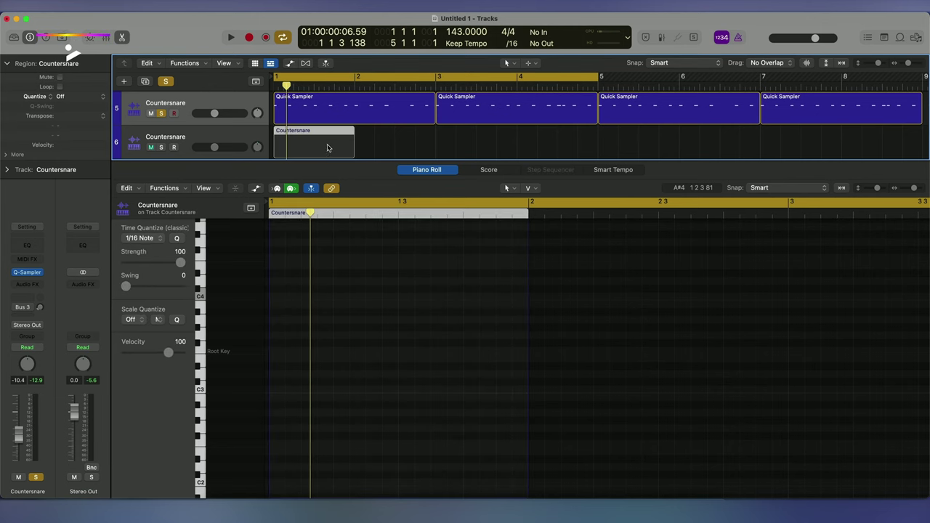
drag(352, 152, 435, 149)
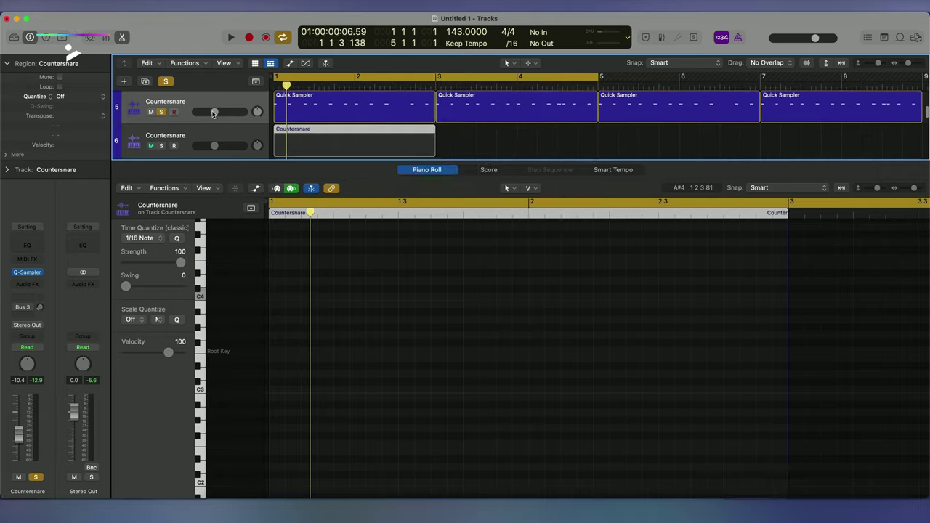
click(374, 103)
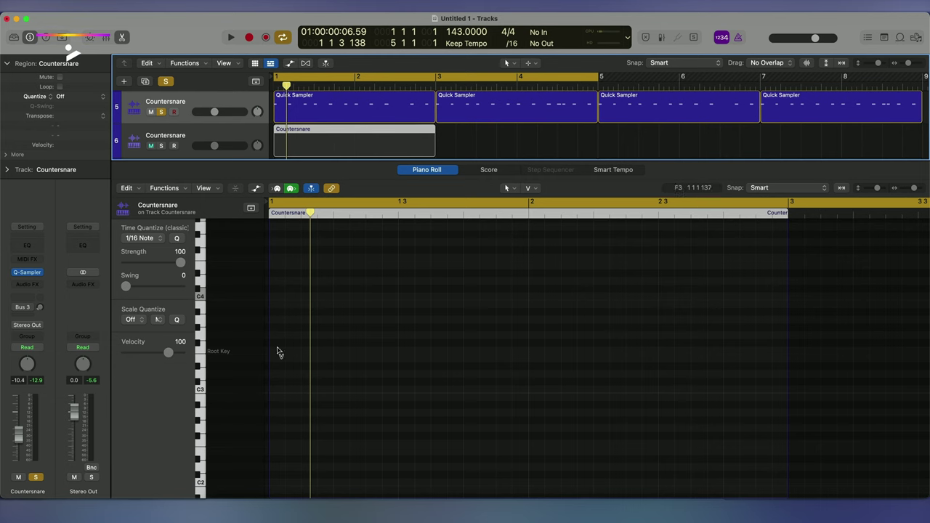
Step: Set the Piano Roll's secondary tool to the Pencil Tool and add a C3 note at the region's start
click(529, 189)
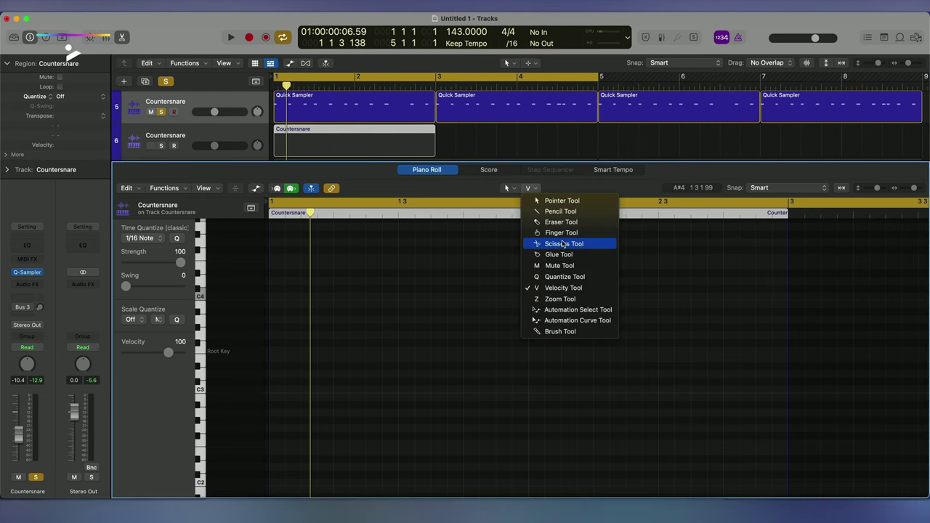
click(564, 244)
click(533, 190)
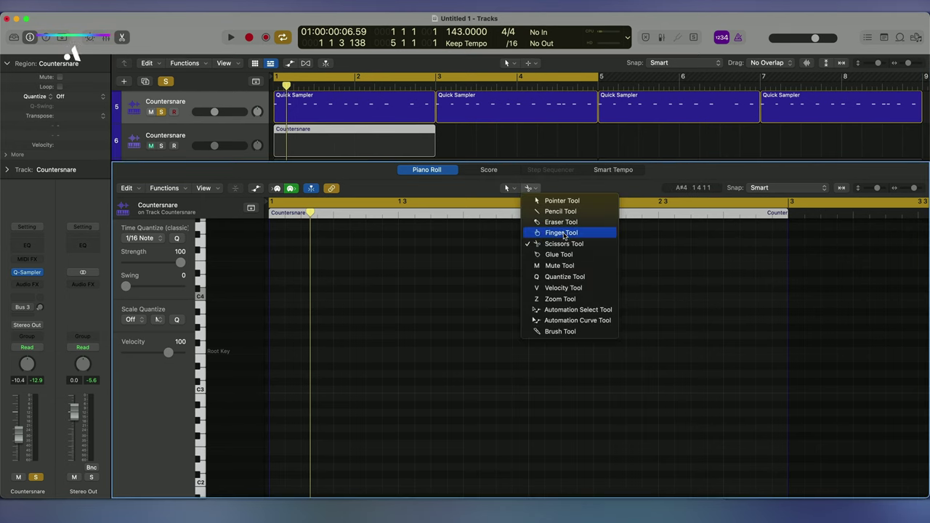
click(560, 212)
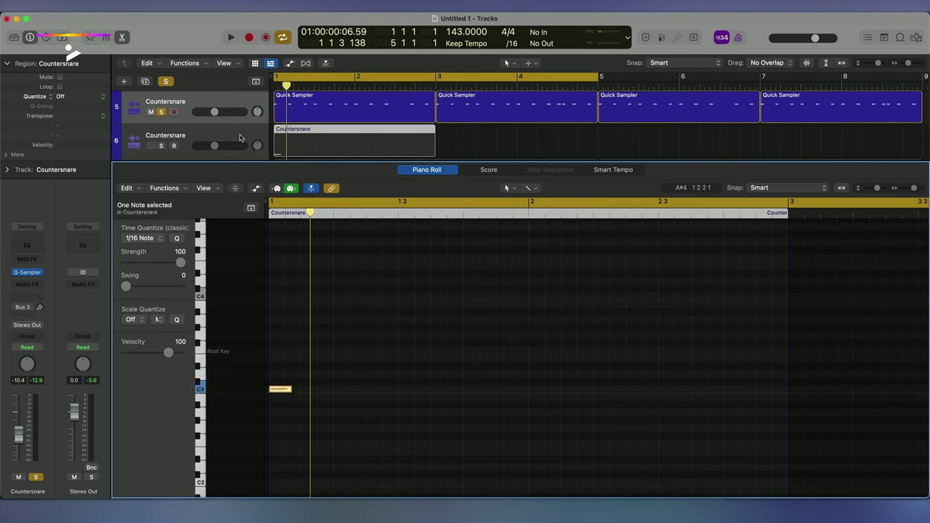
Step: Switch the solo from the upper to the lower Countersnare track and play back the new region with the metronome
click(161, 145)
click(161, 112)
key(space)
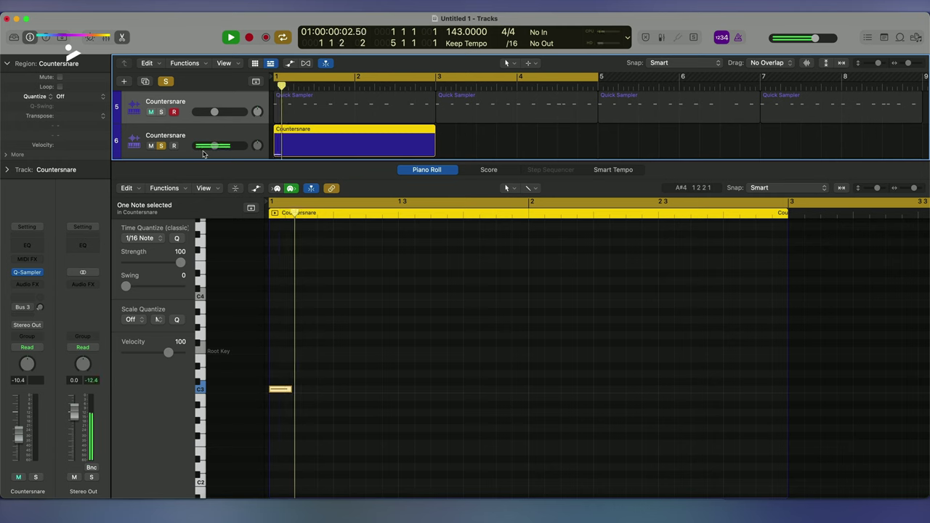
key(space)
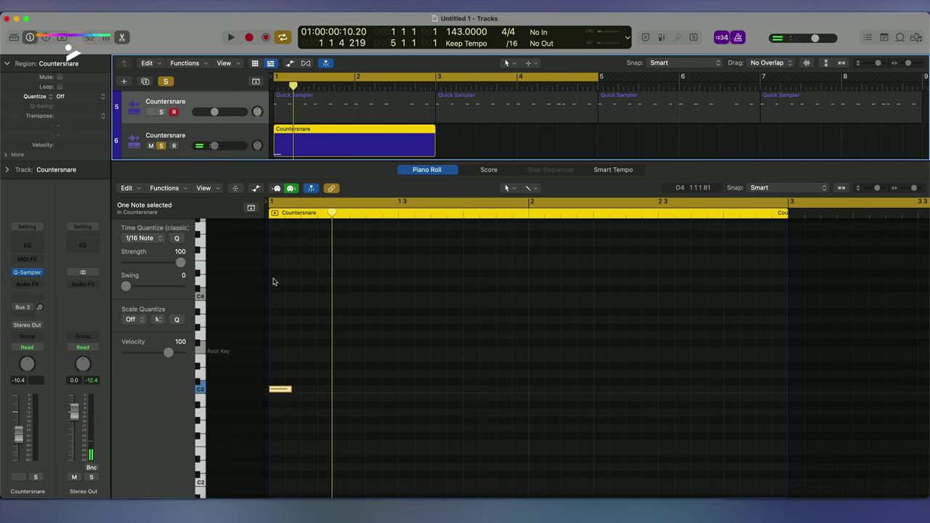
key(space)
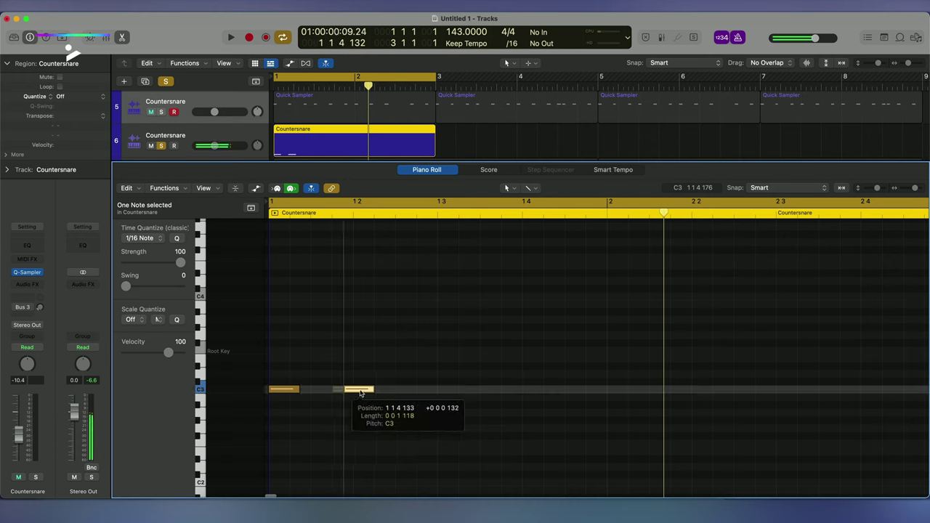
Step: Place C3 notes at 1 1 4 and 1 2 3, and repeat the three-note pattern from the third beat
drag(353, 388, 344, 392)
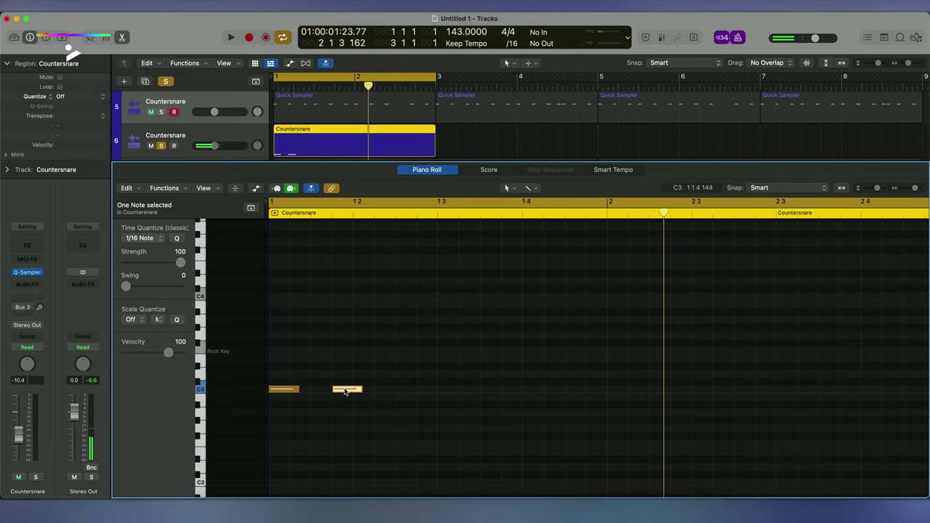
key(space)
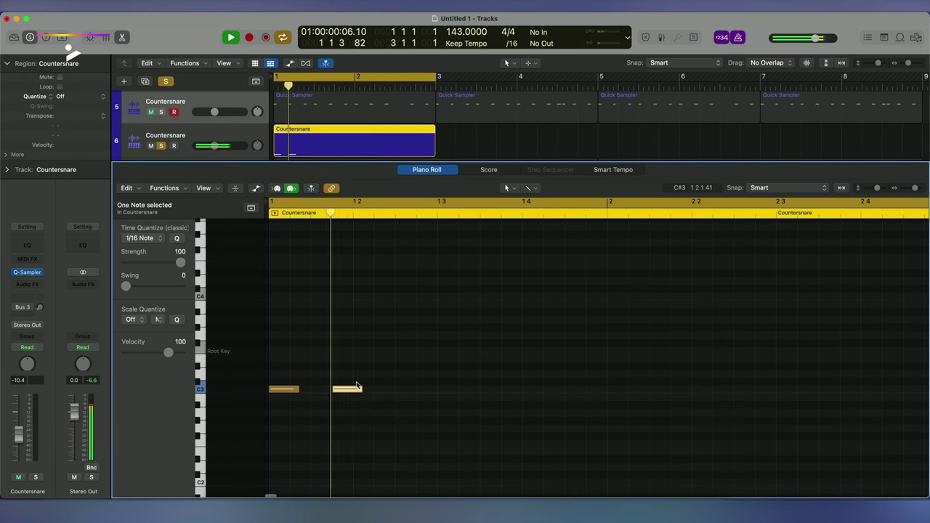
key(Return)
click(404, 390)
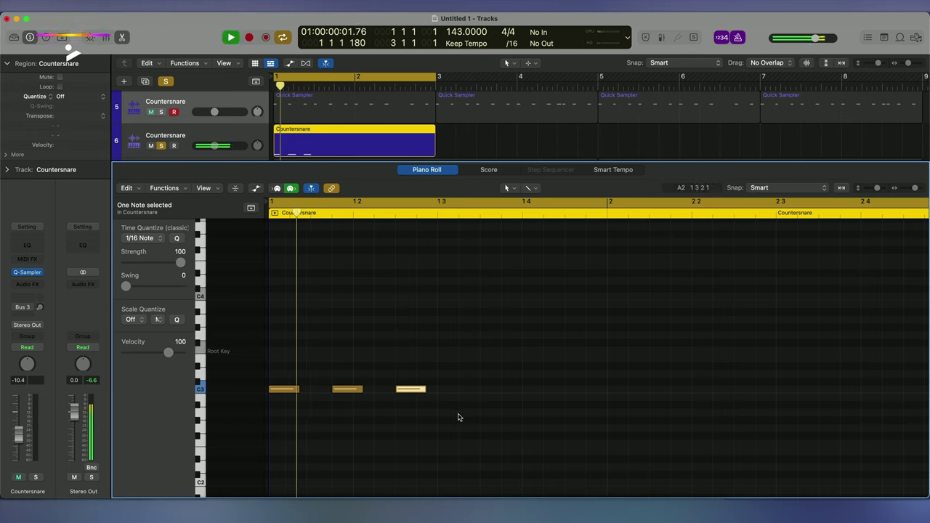
mouse_move(504, 419)
mouse_down()
mouse_move(267, 356)
mouse_move(278, 384)
mouse_move(449, 393)
mouse_up()
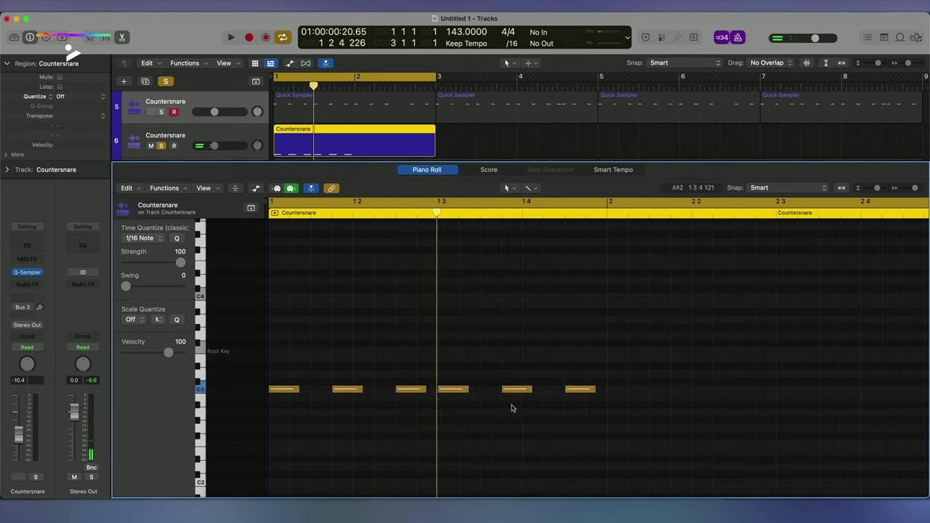
Step: Shorten the new Countersnare region and the cycle range to one bar, and play back the loop
drag(354, 123, 354, 128)
drag(436, 82, 356, 88)
key(space)
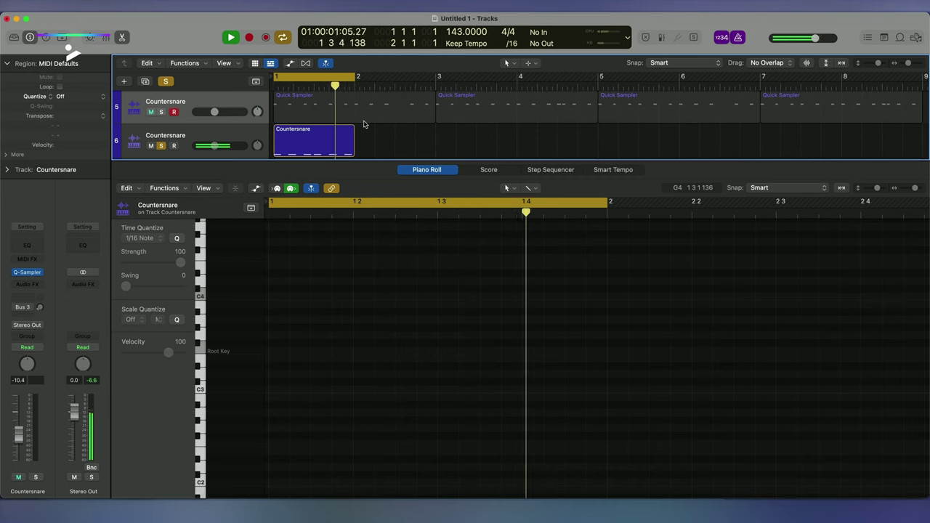
click(336, 134)
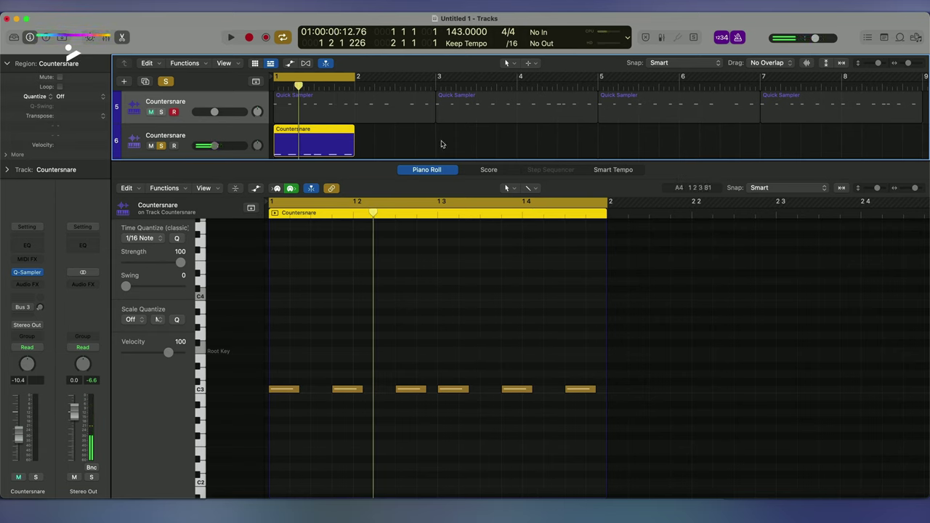
Step: With the Velocity Tool, lower the second C3 note's velocity to 59 and the fifth's to 51, and play the result
click(521, 188)
click(563, 288)
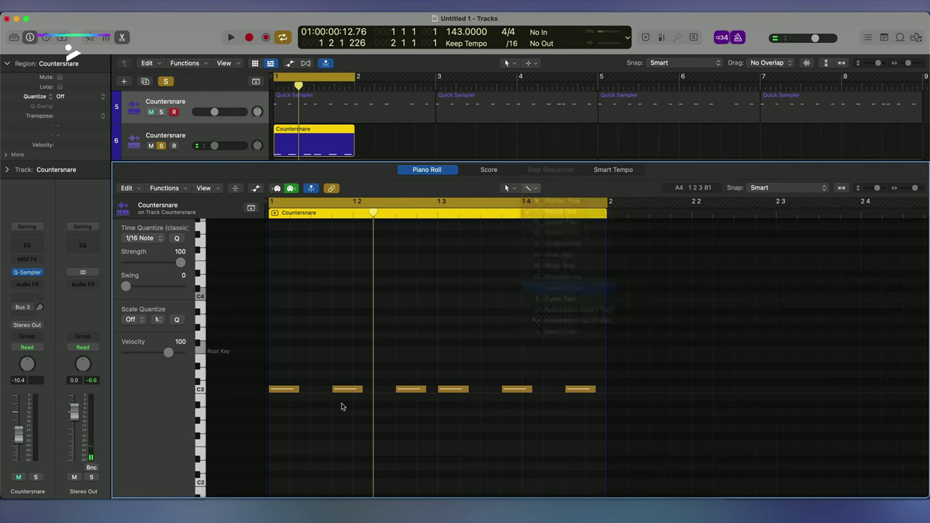
drag(351, 390, 349, 436)
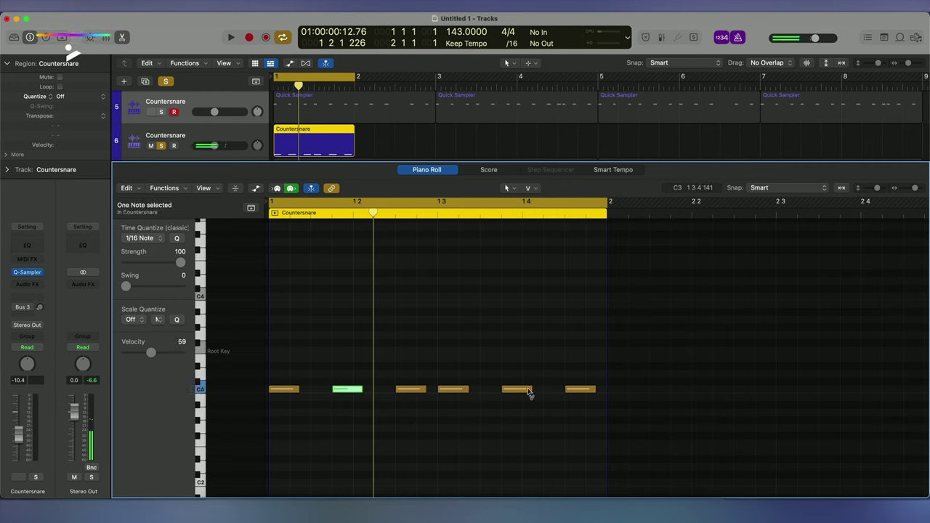
drag(515, 394, 515, 445)
key(space)
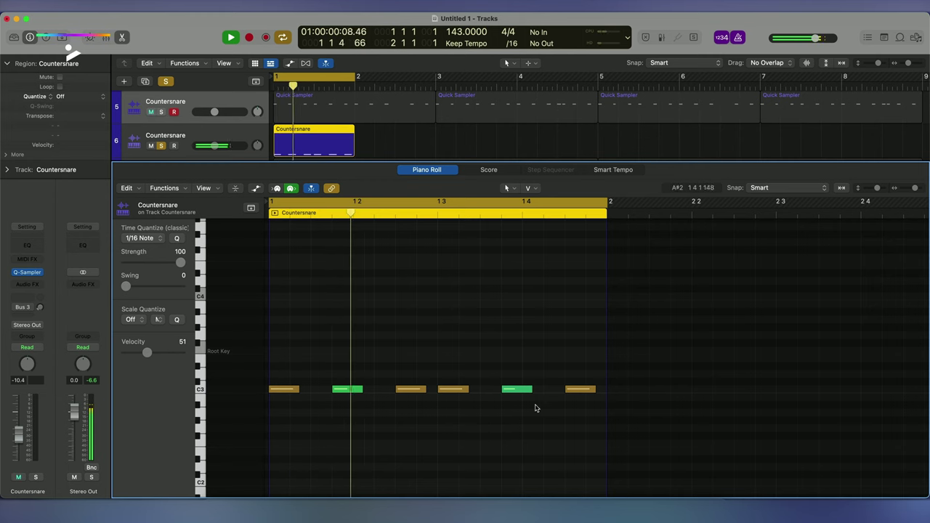
Step: Copy the one-bar Countersnare region into bar 2 and move the cycle range to that bar
key(space)
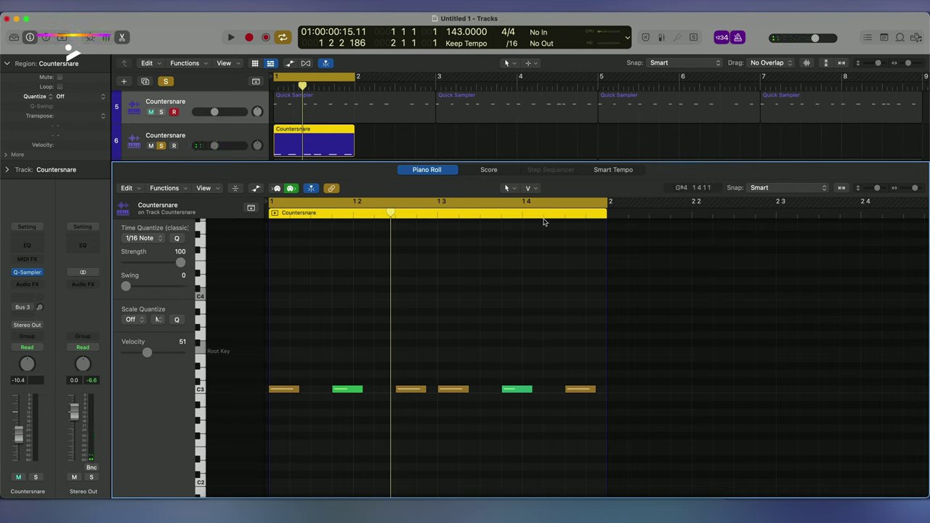
drag(303, 139, 385, 142)
drag(387, 82, 382, 83)
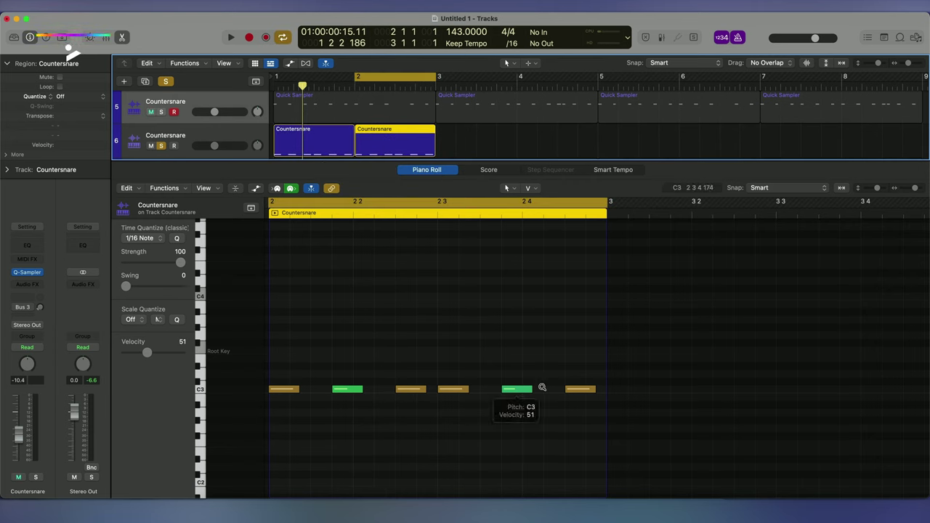
Step: Add quiet C3 ghost notes at velocity 17 after the fourth and last notes of the copied region, and play both bars as a cycle
drag(515, 396, 475, 429)
drag(473, 392, 602, 394)
drag(279, 79, 437, 80)
key(space)
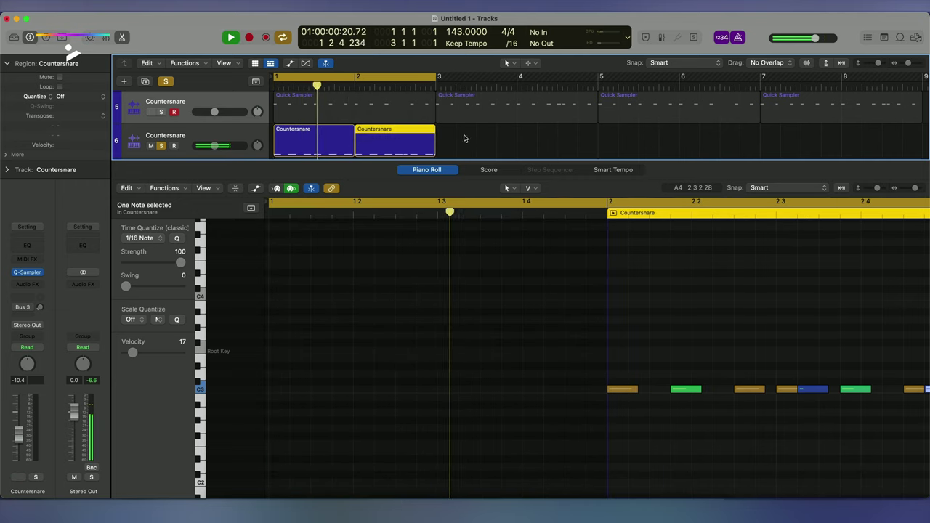
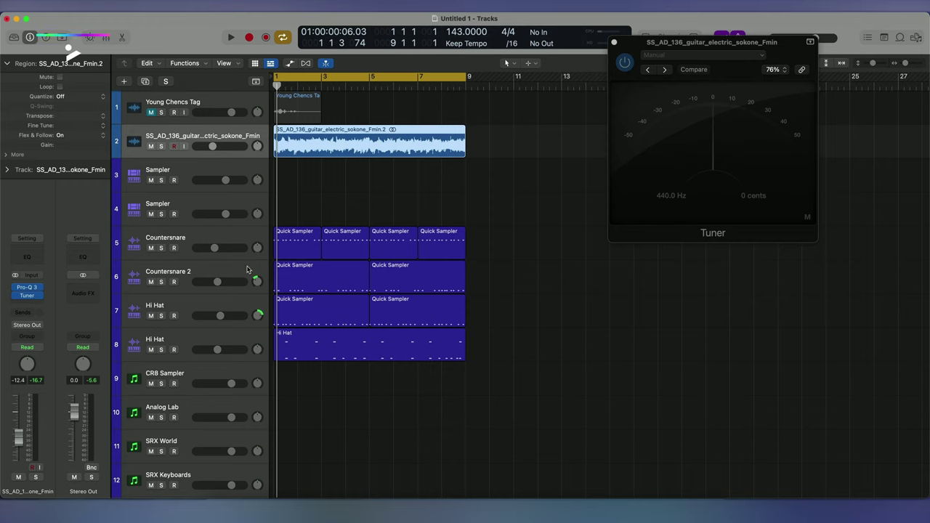
Step: Solo the electric guitar loop and play its opening notes with the Tuner open to read their pitches
click(161, 146)
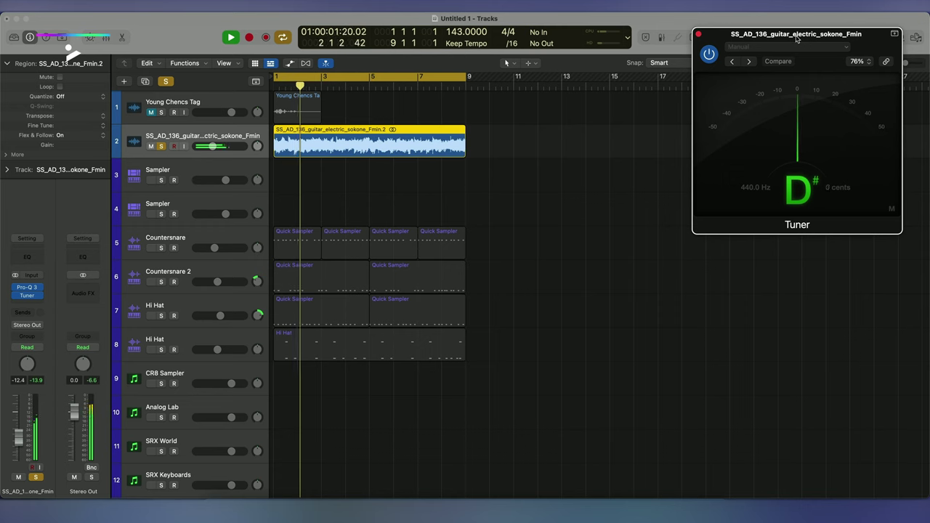
key(space)
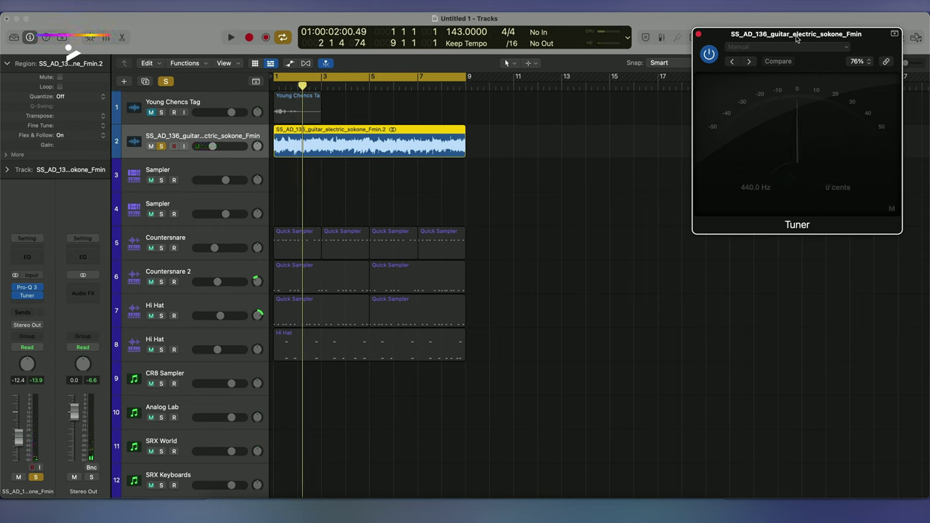
key(space)
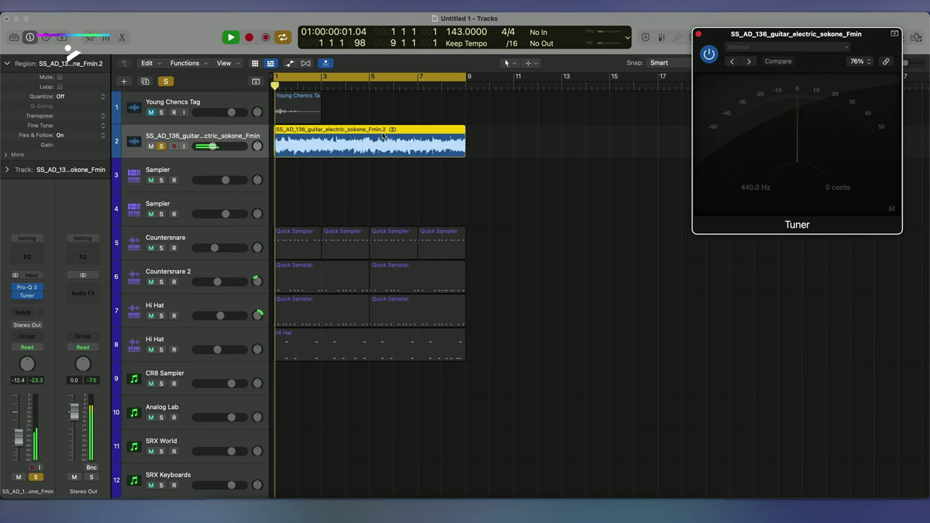
key(space)
Step: Play the guitar loop with the cycle from bar 2 to bar 5, and reset the cycle range to the whole guitar region
click(301, 79)
drag(300, 80, 358, 83)
key(space)
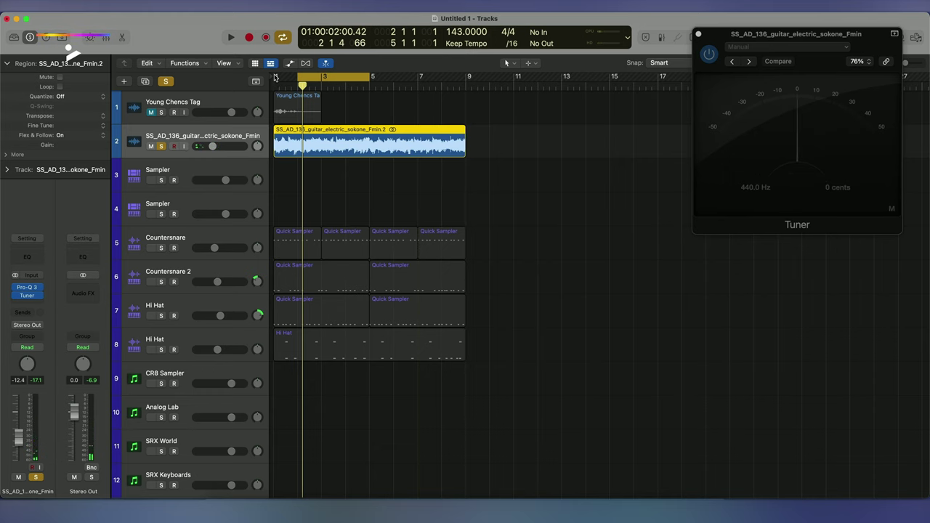
click(411, 142)
key(u)
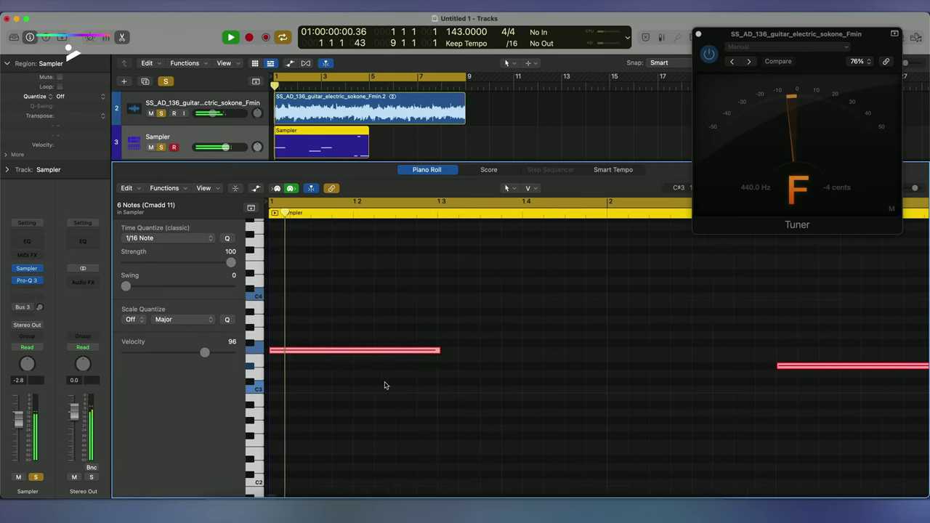
Step: Move the Sampler note at 2 3 from D#3 down to C#3 and play the 808 line against the guitar loop
click(386, 385)
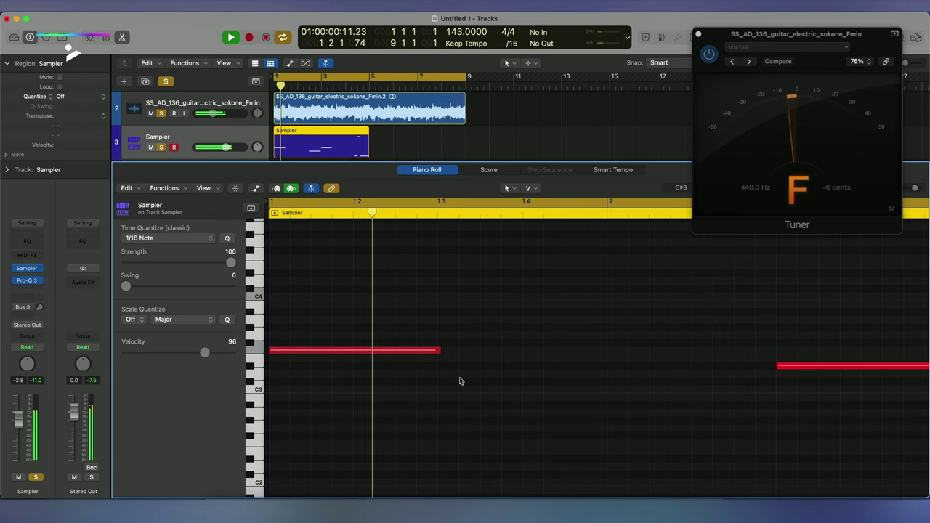
key(super+Left)
key(space)
drag(533, 365, 535, 386)
key(space)
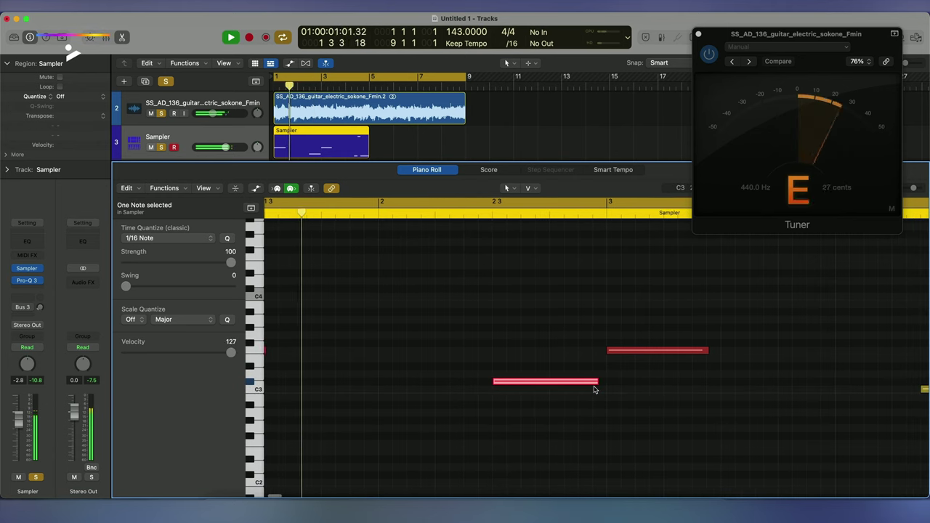
click(546, 338)
drag(496, 381, 508, 381)
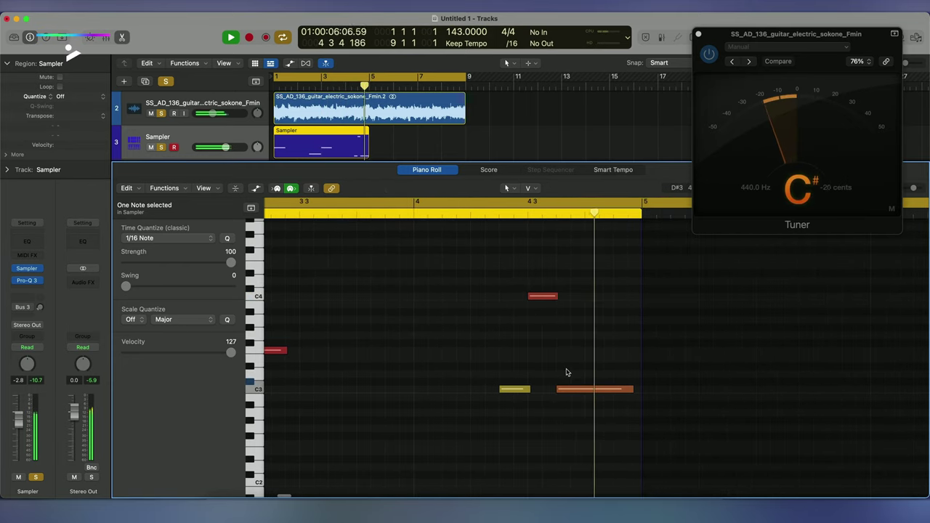
key(space)
Step: Raise the Sampler region's last three notes by a semitone to C#3 and C#4, and slightly shorten the first of them
drag(599, 399, 507, 331)
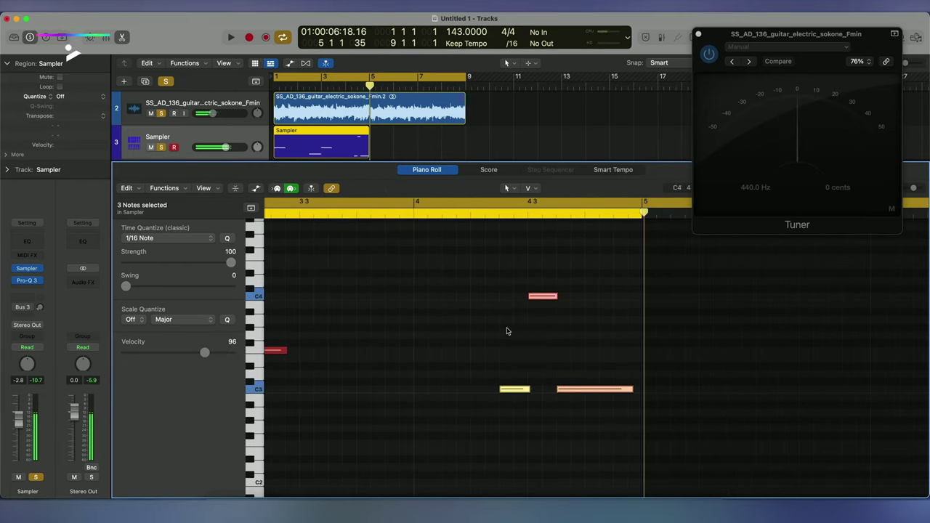
drag(592, 412, 502, 271)
mouse_move(511, 391)
mouse_down()
mouse_move(511, 382)
mouse_move(527, 385)
mouse_up()
click(510, 356)
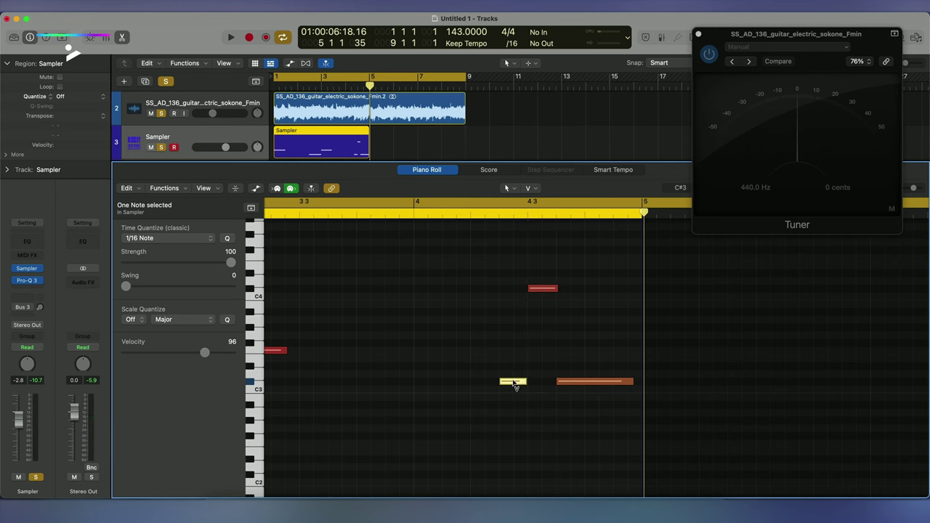
Step: Select all six Sampler notes and set them to a fixed velocity of 117 with the Fixed Velocity transform
scroll(597, 404, down, 3)
drag(659, 400, 270, 251)
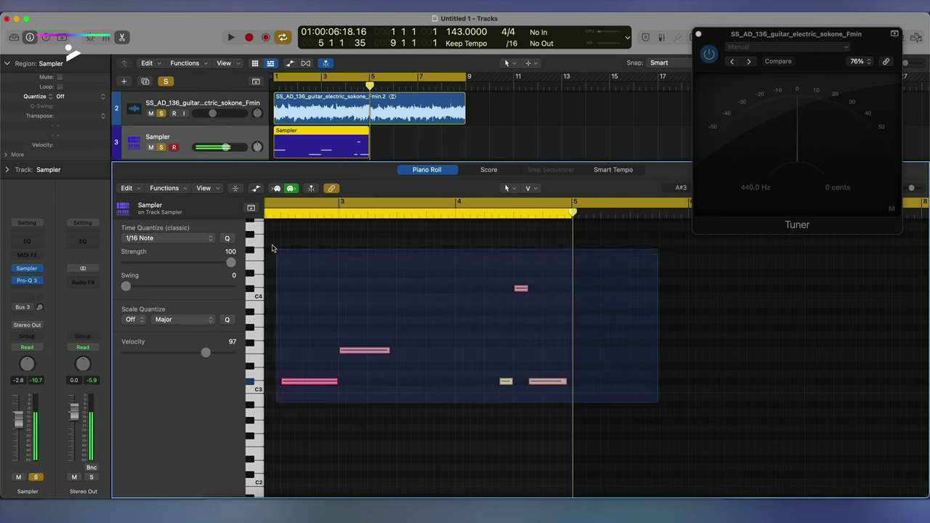
key(z)
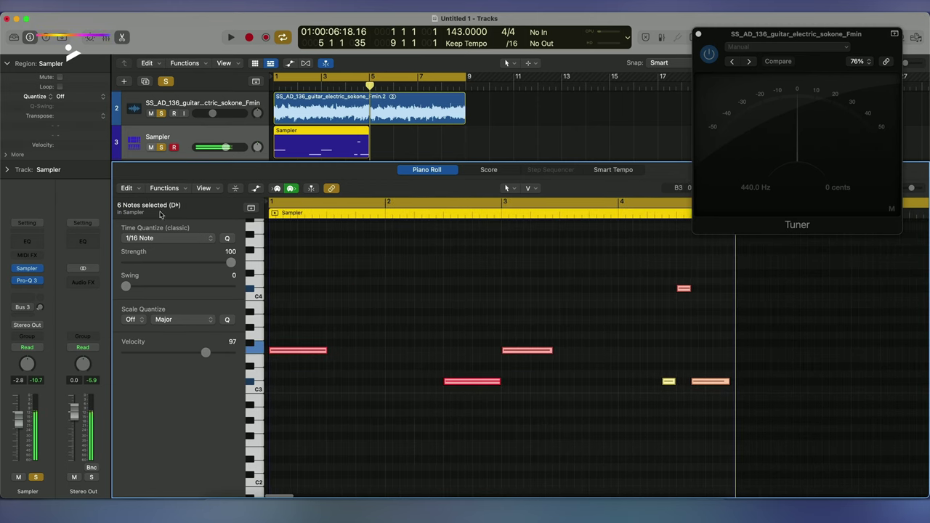
click(164, 188)
mouse_move(233, 301)
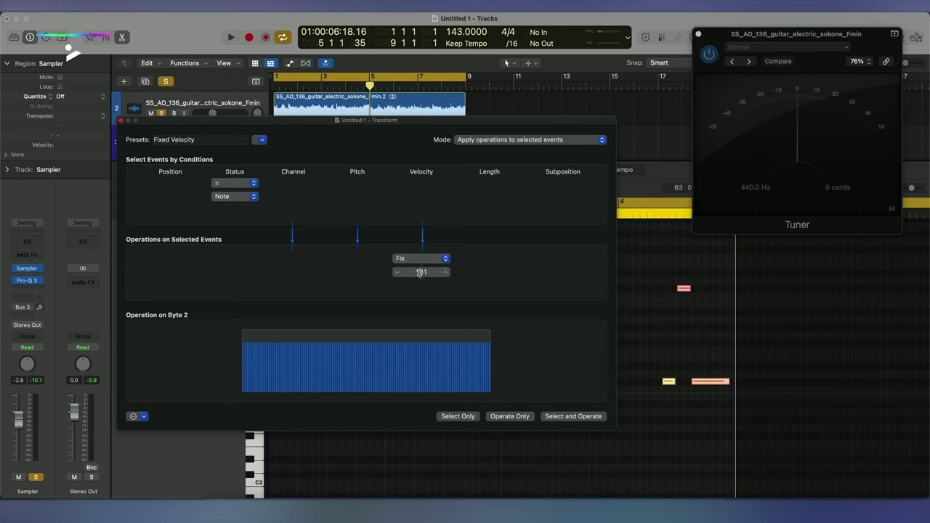
drag(419, 272, 419, 251)
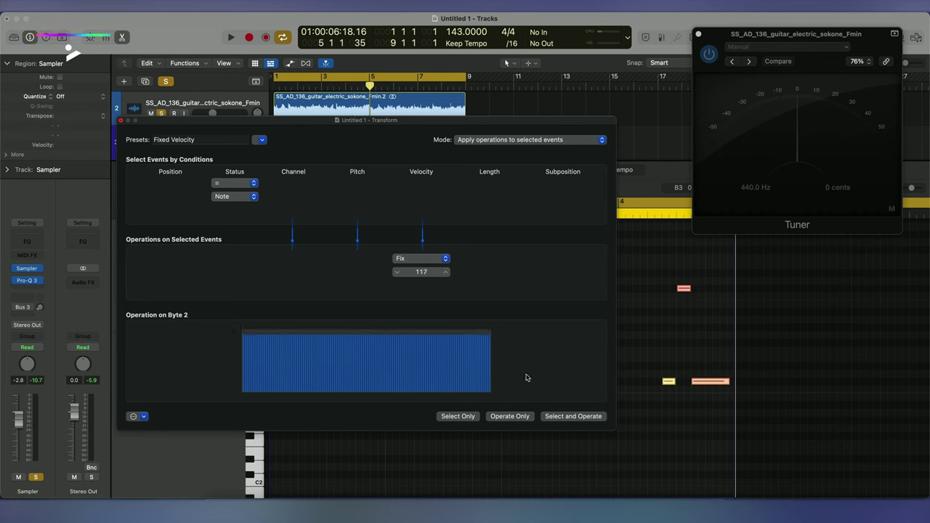
click(121, 120)
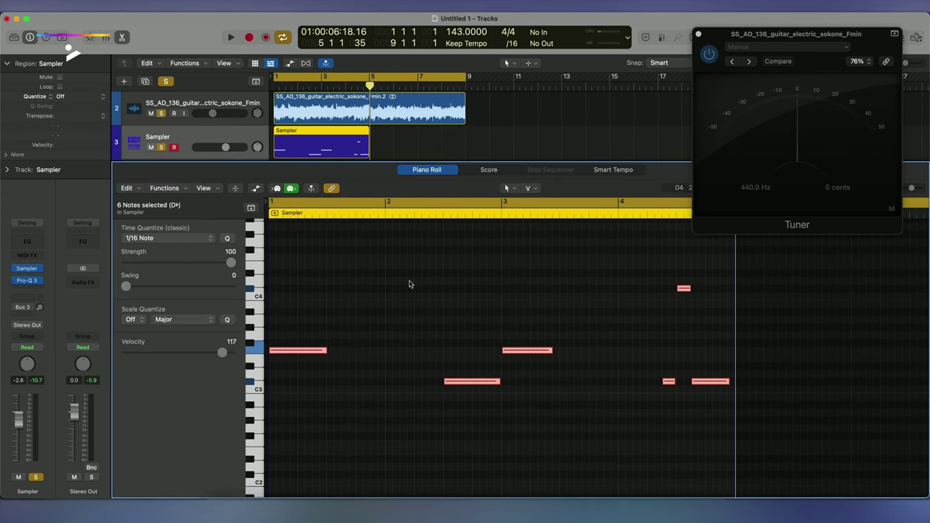
Step: Play the Sampler line with the guitar and copy the short C#3 note in bar 4 to 4 3, beneath the C#4 note
scroll(489, 320, left, 1)
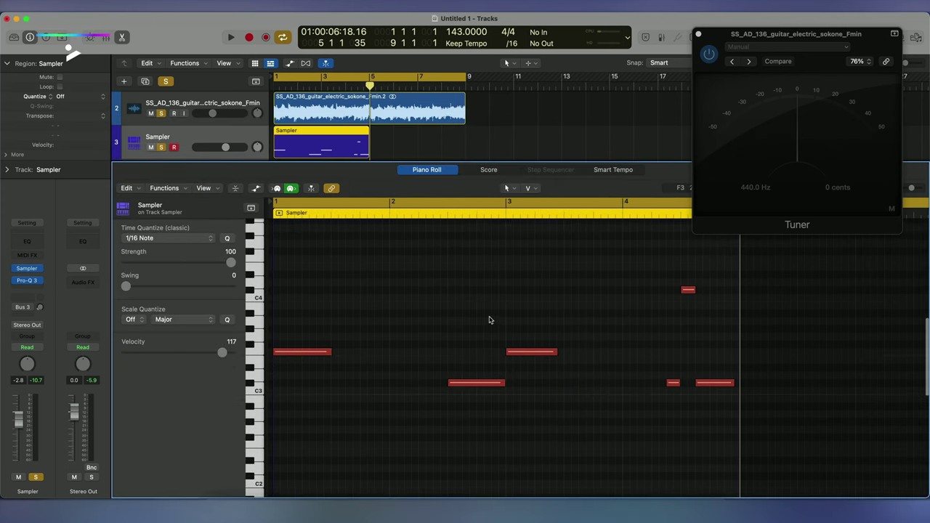
key(space)
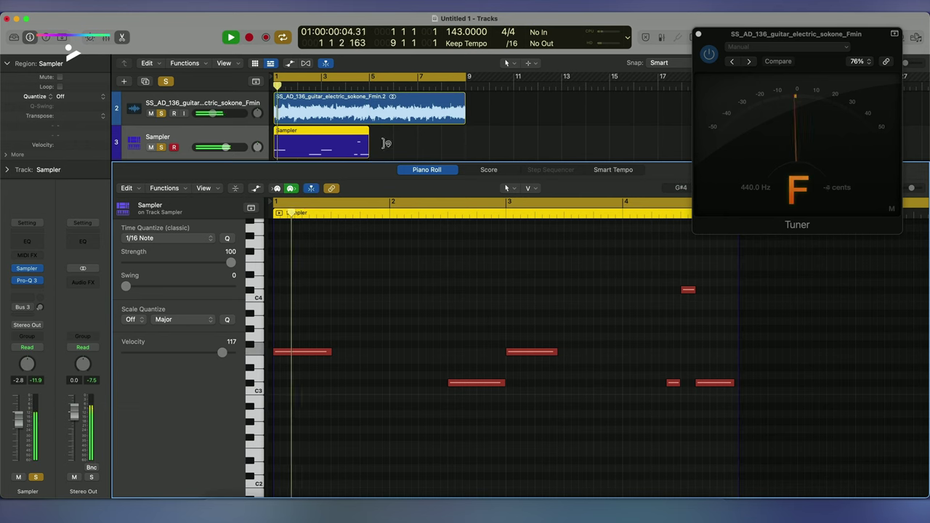
scroll(472, 317, up, 3)
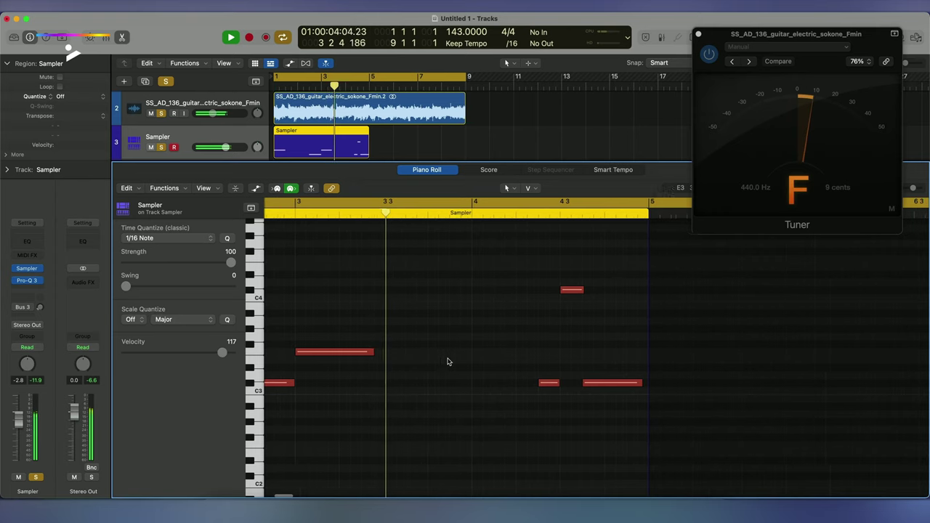
key(space)
drag(434, 386, 456, 386)
scroll(456, 363, up, 2)
click(450, 340)
Step: Select the C#3 note at 2 3, narrow the cycle range to 2 3 through bar 3, and loop it against the guitar
drag(299, 77, 366, 85)
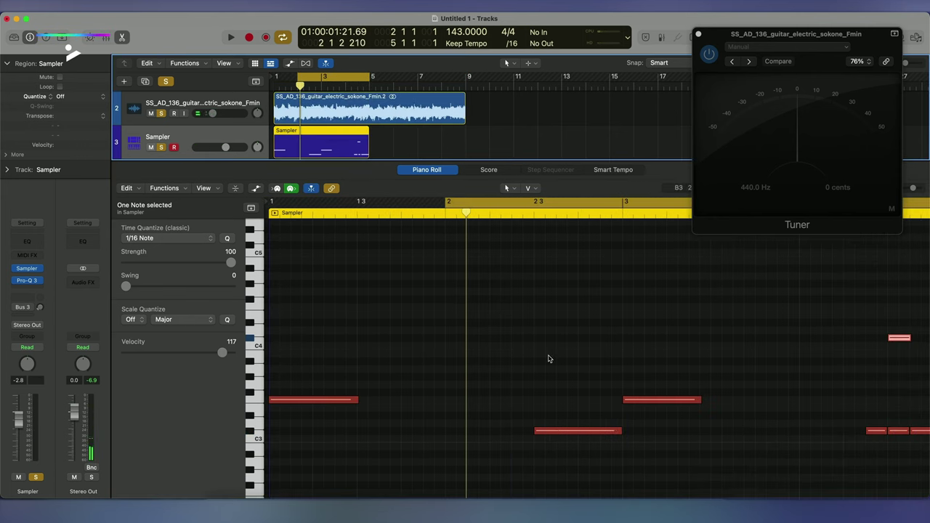
scroll(549, 359, down, 3)
scroll(549, 359, right, 3)
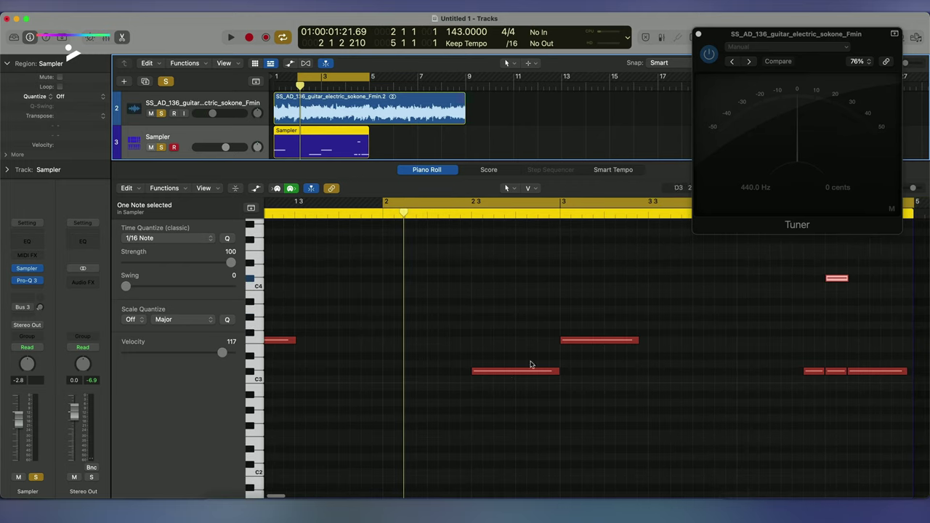
click(496, 373)
key(space)
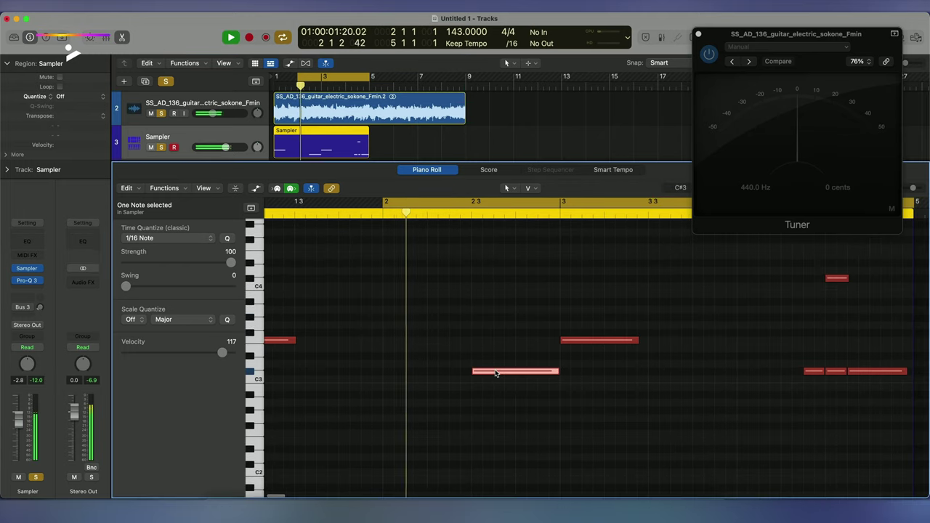
click(470, 203)
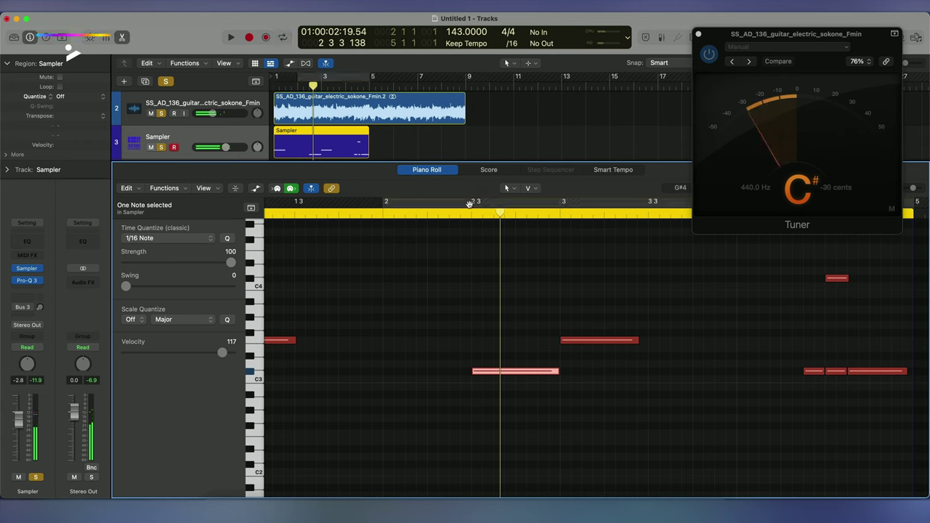
drag(474, 205, 560, 204)
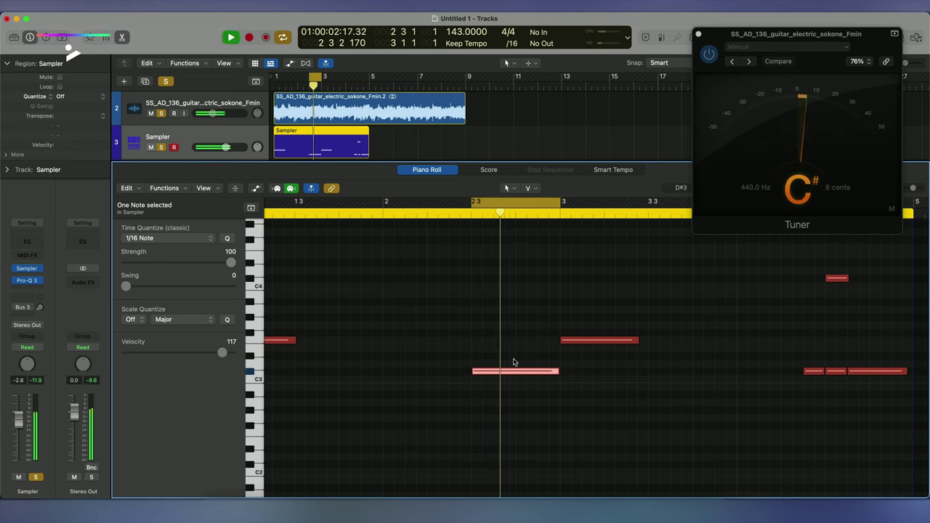
scroll(500, 357, up, 3)
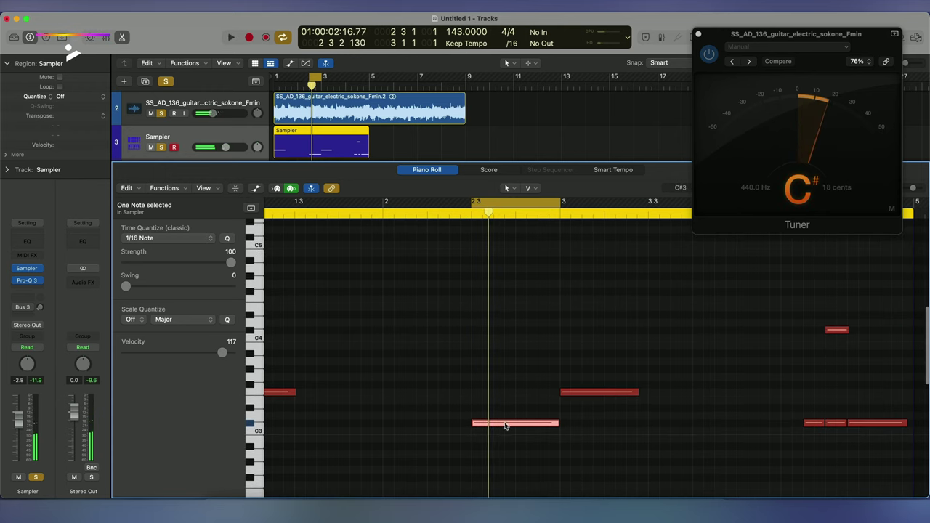
Step: Audition the note at 2 3 as C#4 and D#4 against the guitar, and return it to C#3
drag(505, 426, 505, 334)
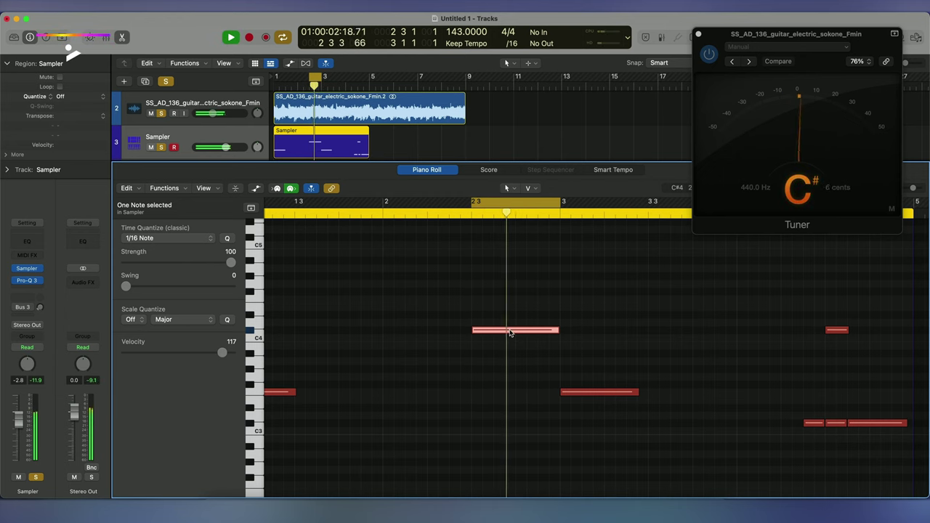
drag(502, 332, 502, 317)
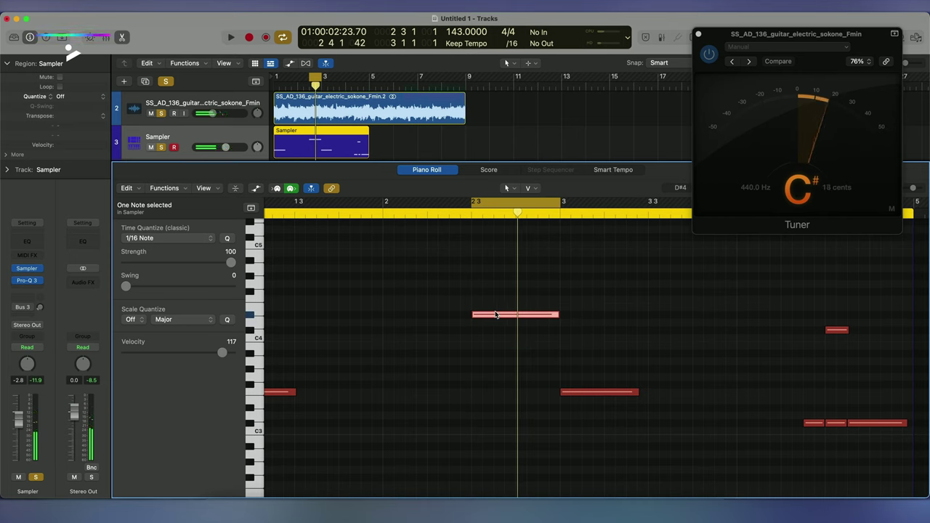
drag(497, 315, 493, 427)
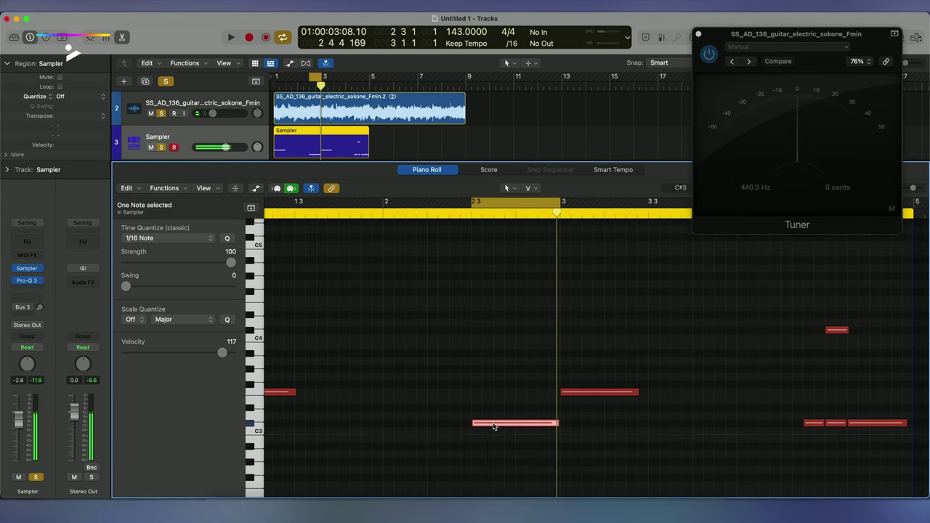
Step: Play the Sampler region's ending with the cycle range from bar 3 to bar 7, and raise the C#4 note at 4 3 to C#5
scroll(492, 298, right, 3)
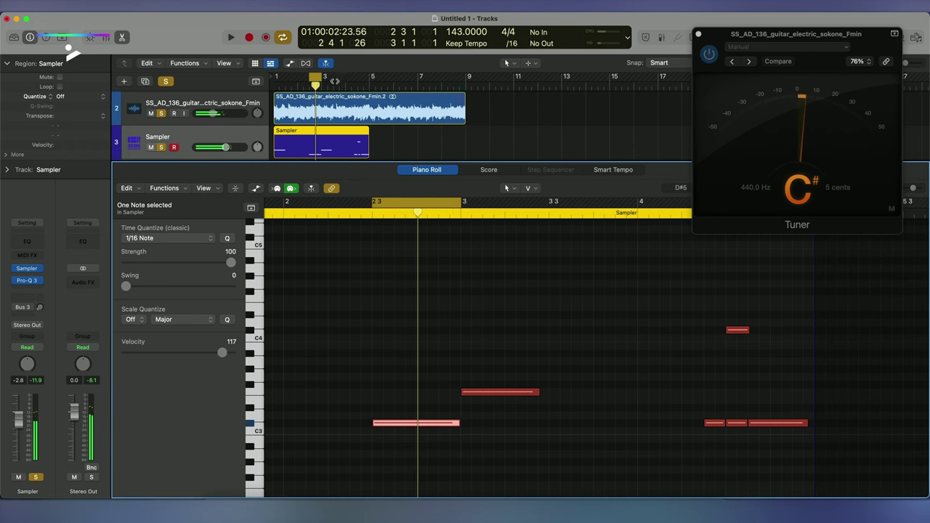
drag(332, 81, 420, 81)
key(space)
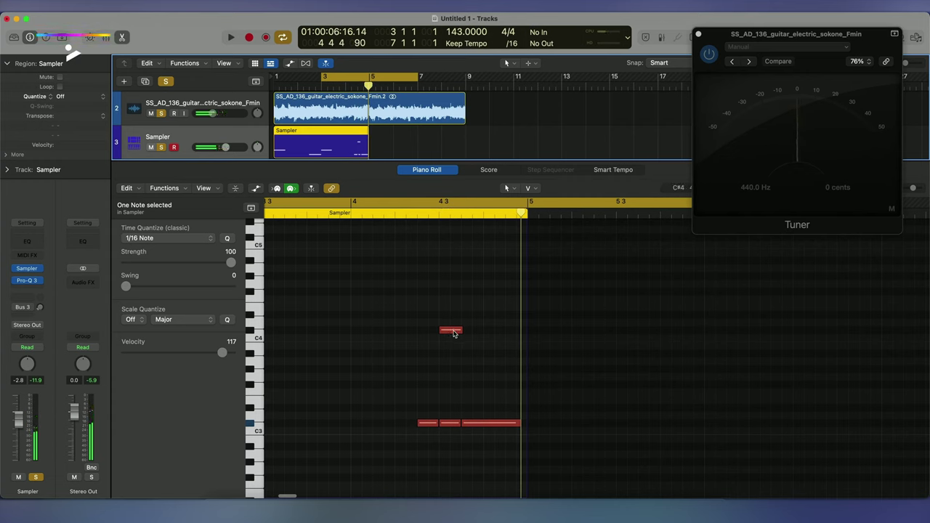
drag(452, 333, 450, 242)
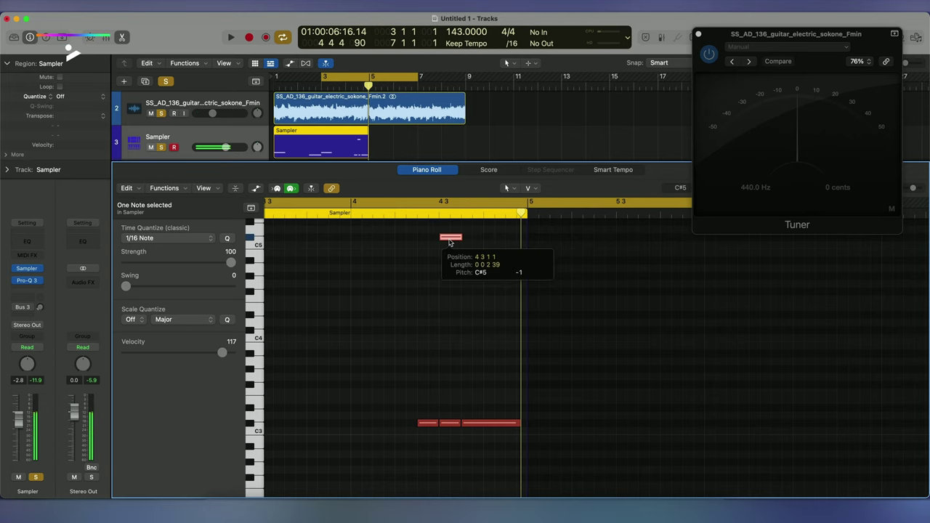
scroll(387, 247, right, 5)
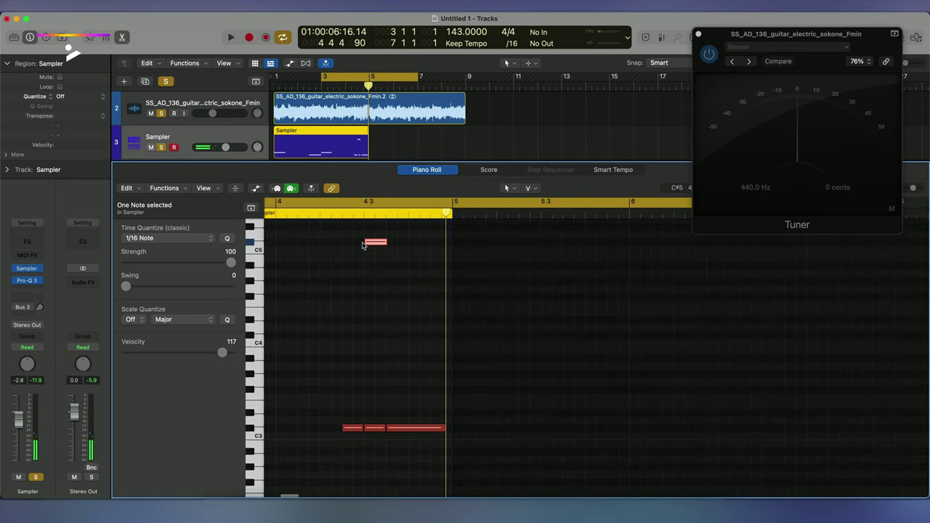
Step: Copy the C#5 note at 4 3 into two consecutive following notes, C5 and A#4, forming a descending run
click(375, 245)
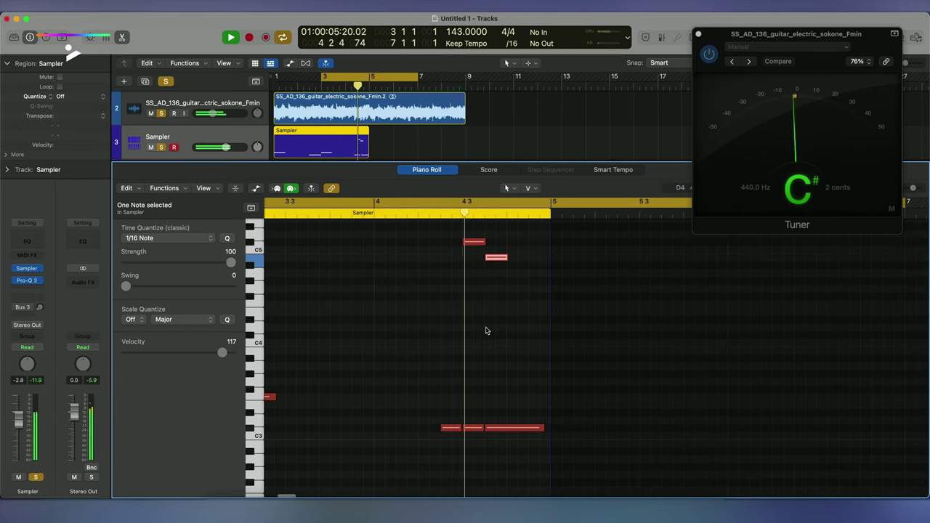
drag(499, 261, 518, 265)
key(space)
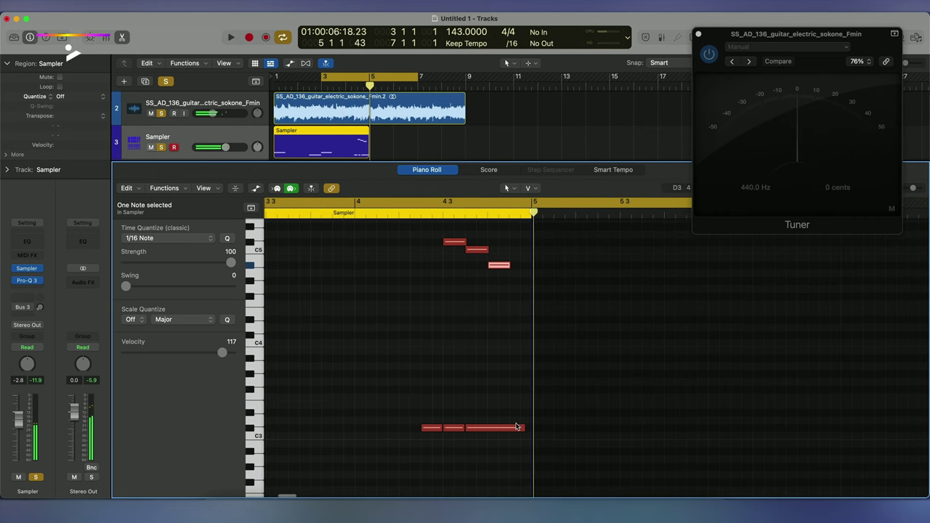
Step: Fit the last two C#3 notes edge to edge up to bar 5, and trim the overlapping C5 and C#5 notes
mouse_move(522, 427)
mouse_down()
mouse_move(466, 433)
mouse_move(509, 432)
mouse_up()
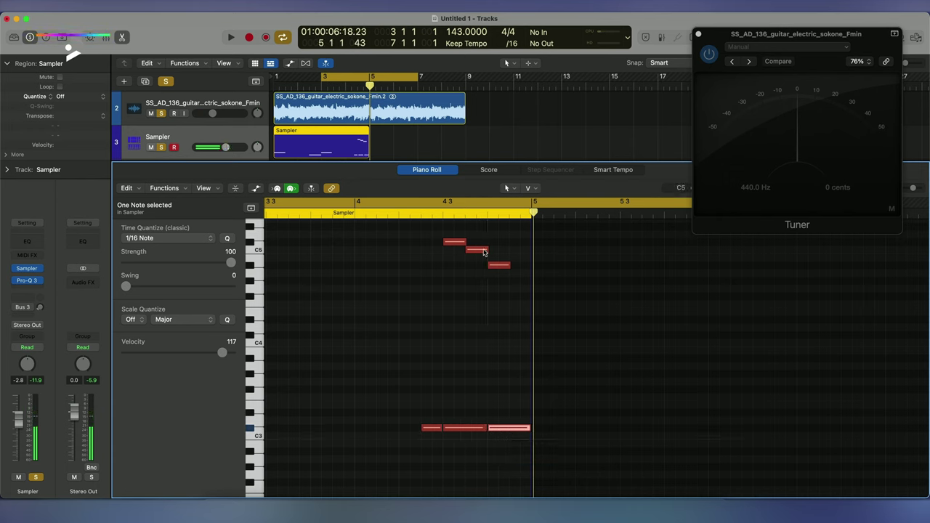
click(487, 251)
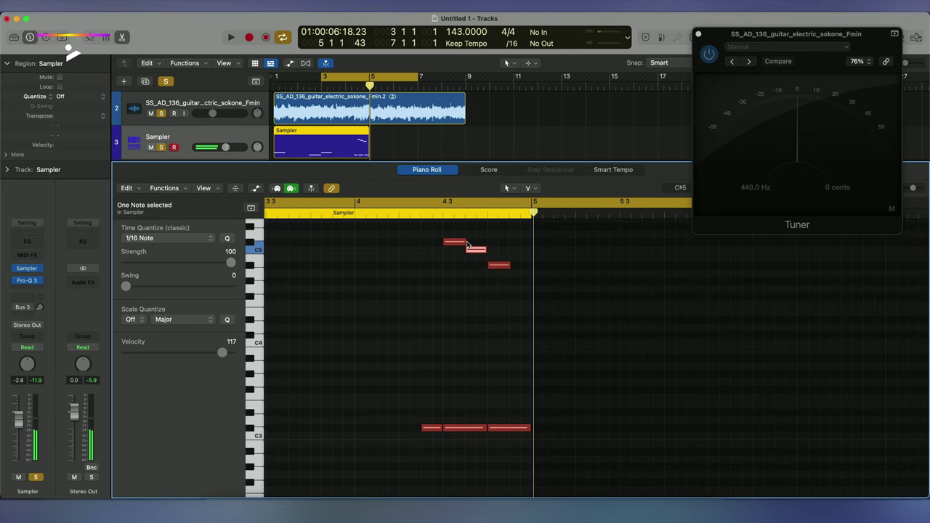
click(466, 243)
key(space)
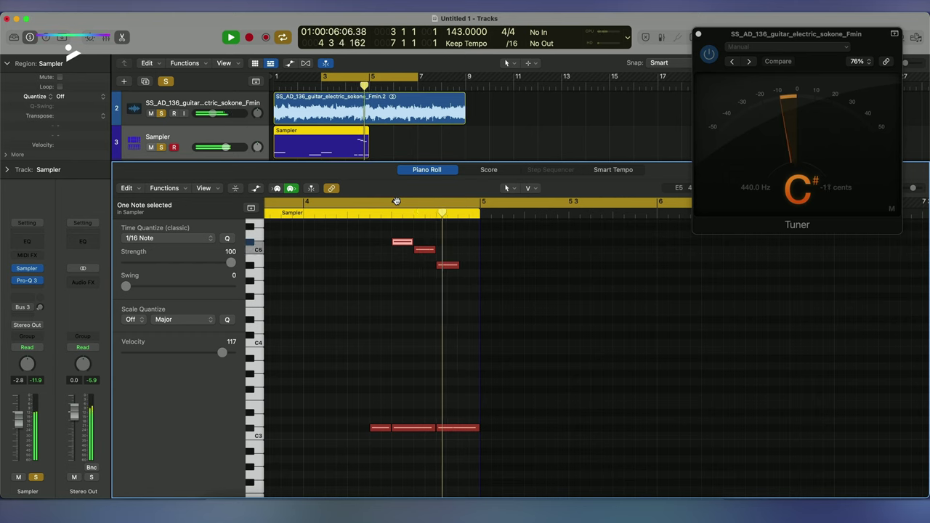
Step: Loop 4 3 through 5 3, lower the A#4 note to G#4 and add a G4 note at 4 4 3
drag(396, 200, 576, 202)
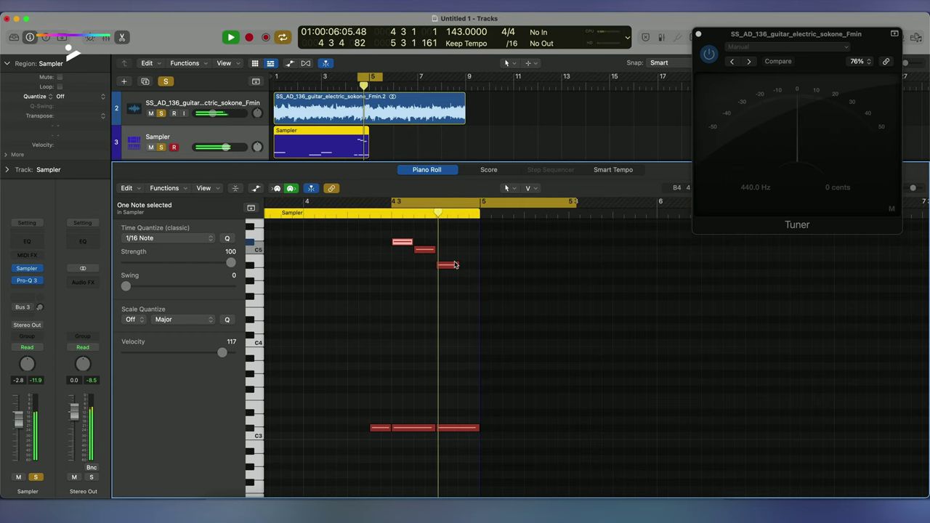
drag(448, 268, 478, 321)
key(space)
key(space)
key(space)
key(space)
scroll(469, 310, up, 2)
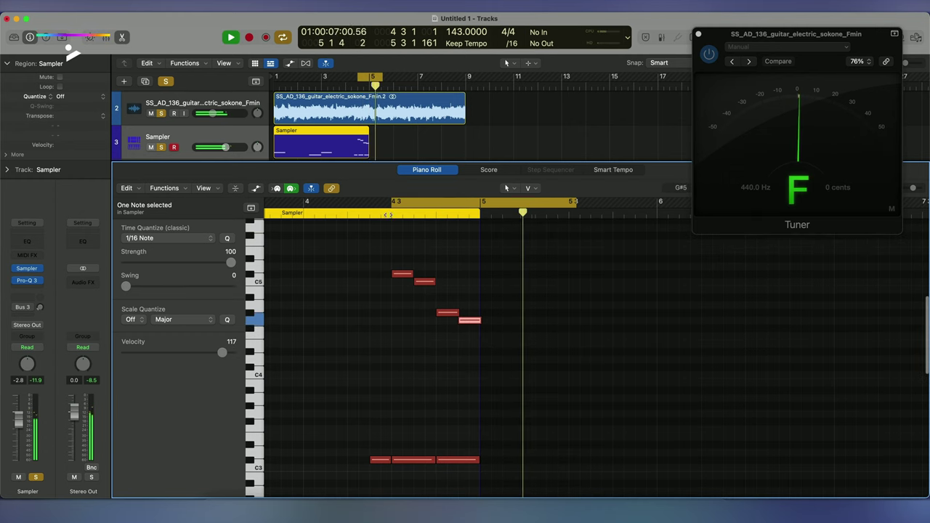
Step: Look at the 808 Sampler's synth and mapping settings, and close the instrument window
click(242, 137)
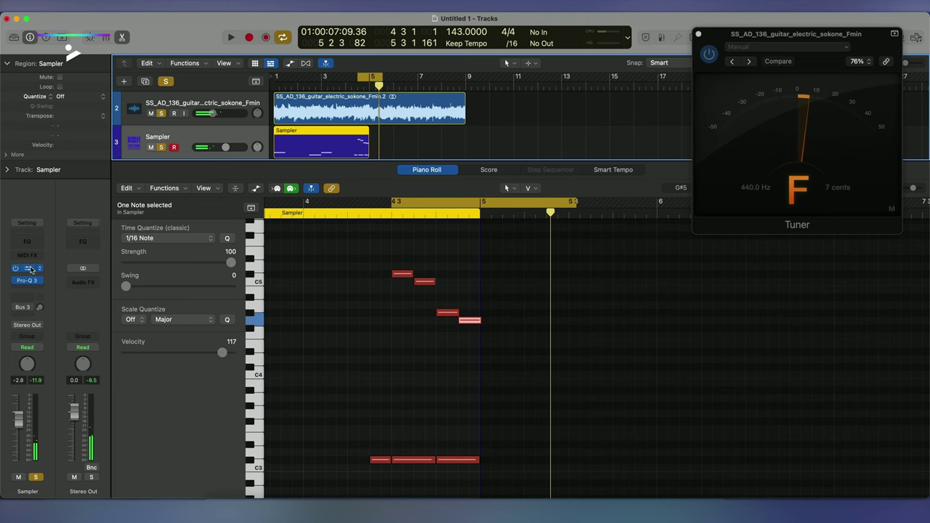
key(v)
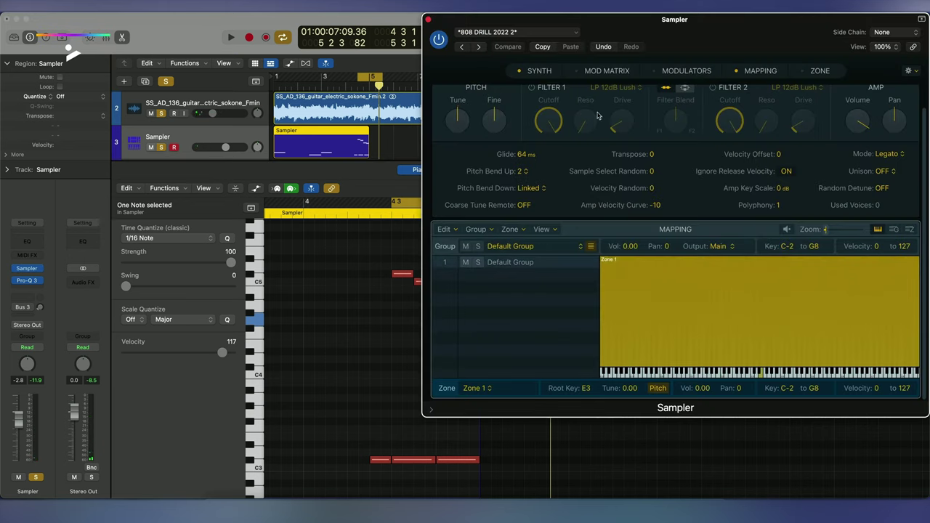
click(428, 20)
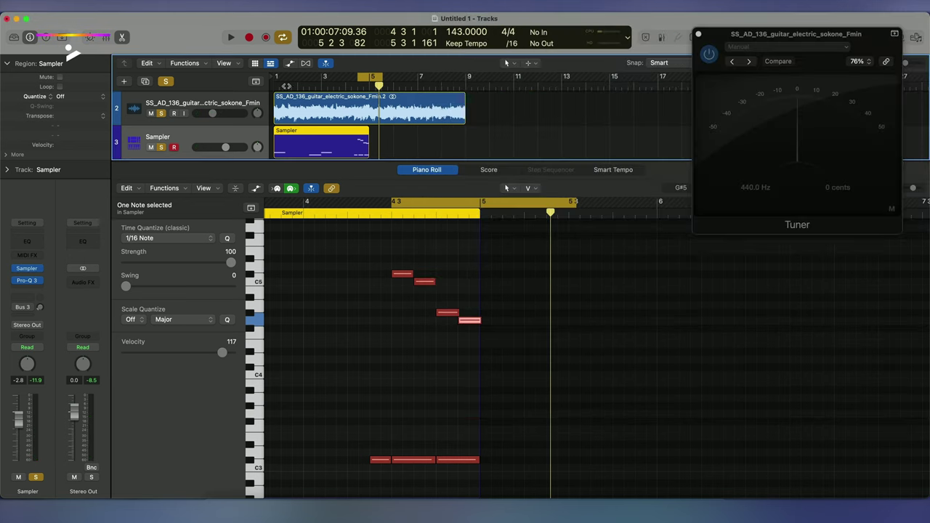
Step: Set the cycle range to bars 1 through 9 for playback and raise the four-note run at the end of bar 4 by one octave
drag(276, 77, 469, 77)
key(space)
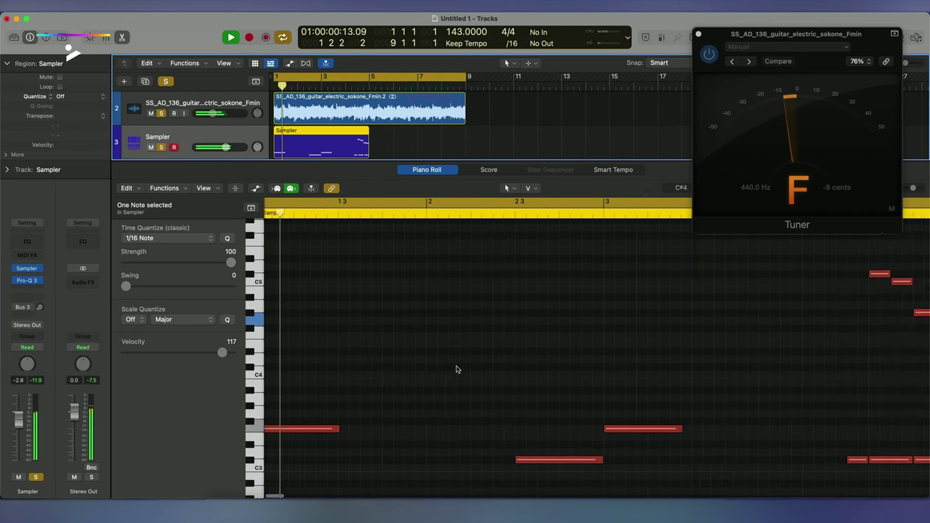
scroll(623, 375, right, 2)
drag(623, 375, 512, 247)
scroll(511, 245, up, 3)
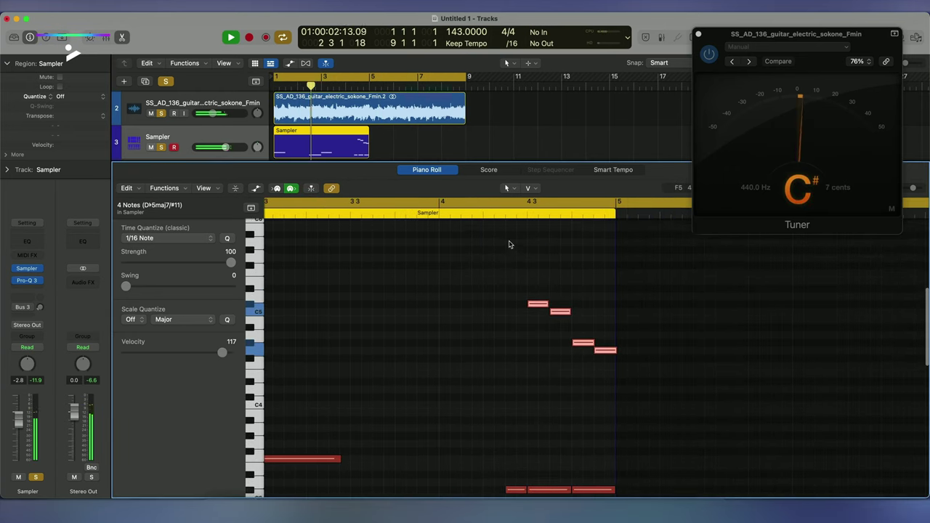
drag(539, 313, 539, 228)
Step: Play the raised run with the guitar and lower its last two notes by an octave to G#4 and G4
key(space)
key(space)
drag(638, 284, 547, 370)
click(548, 370)
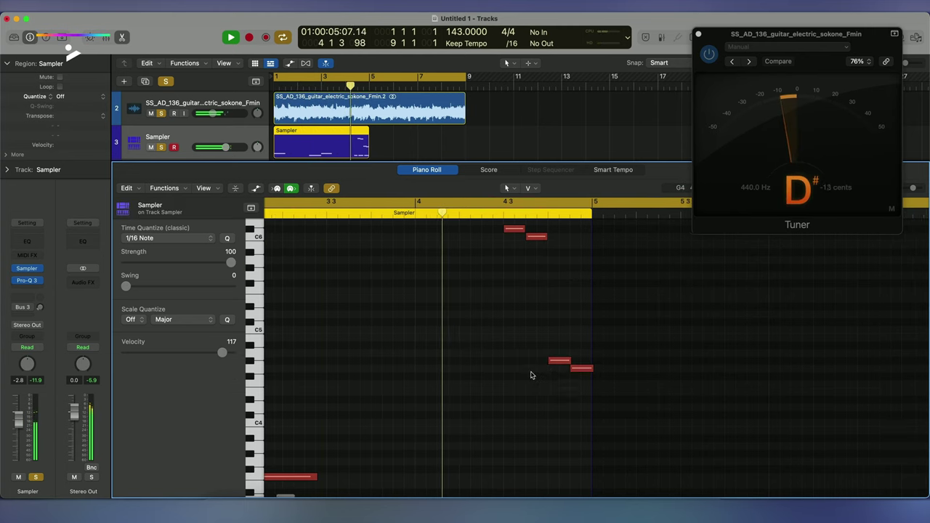
Step: Stop playback and view the list of presets available in the 808 Sampler
key(space)
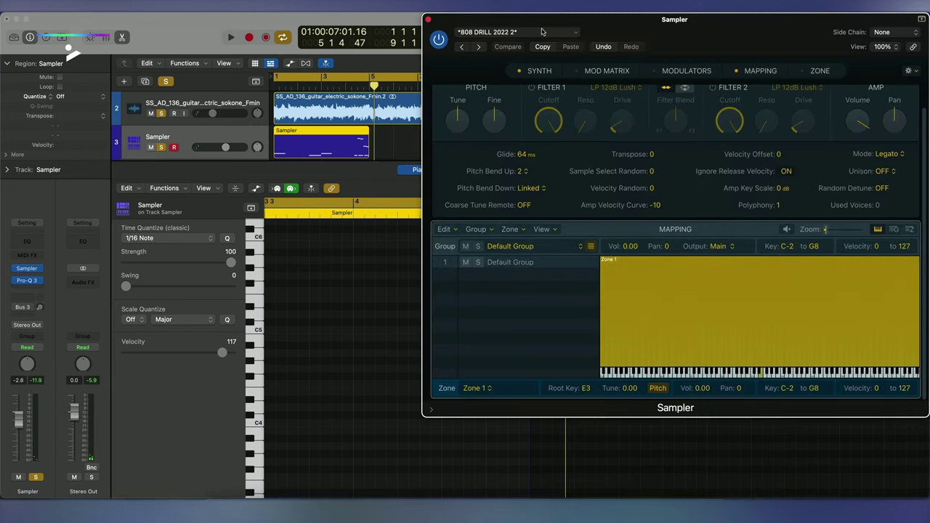
click(542, 32)
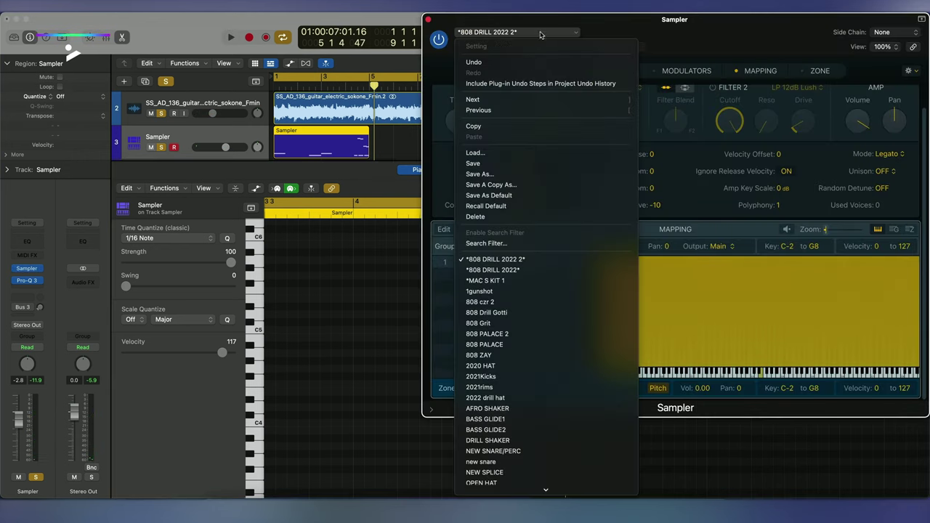
click(714, 21)
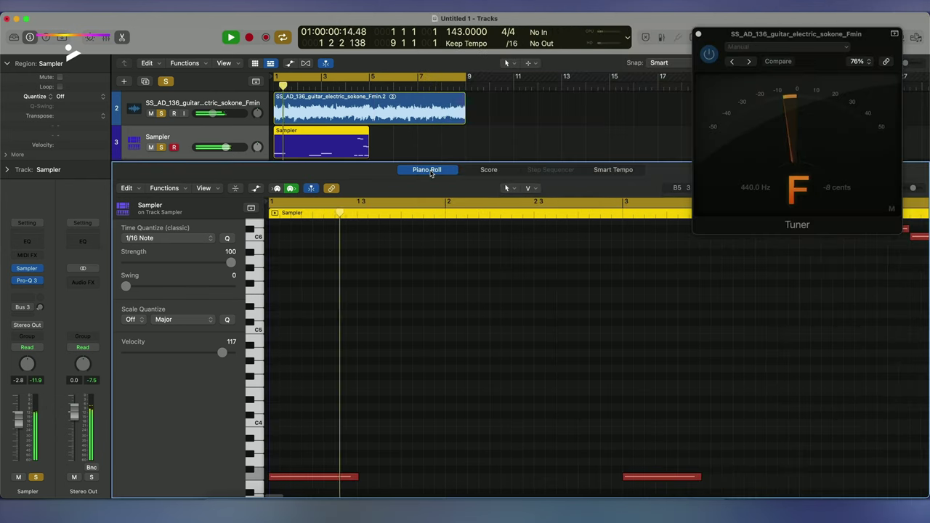
Step: Copy the four-bar Sampler region to bar 5 and reopen the original region's notes for editing
key(p)
drag(309, 145, 405, 146)
click(359, 138)
double_click(360, 138)
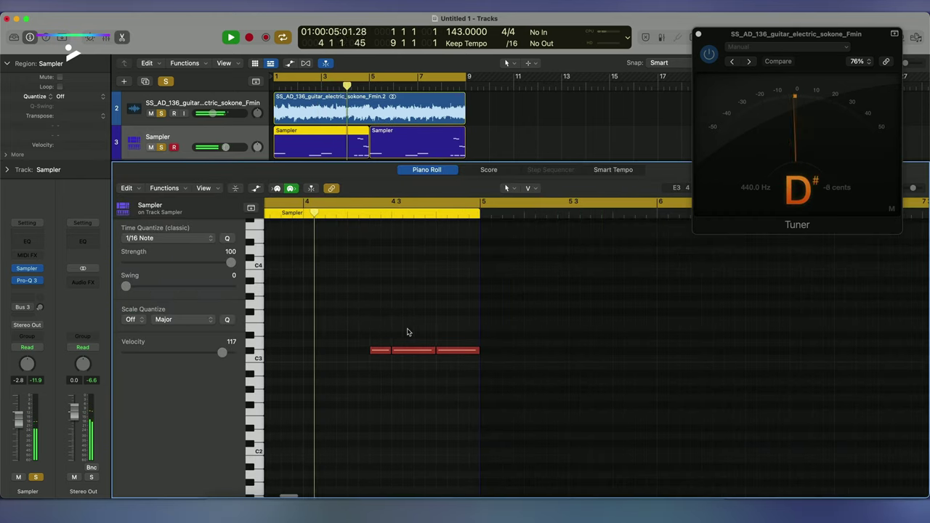
Step: Replace the last C#3 note in bar 4 by extending the previous one to bar 5, and trim the G4 and G#4 notes above
scroll(410, 367, up, 5)
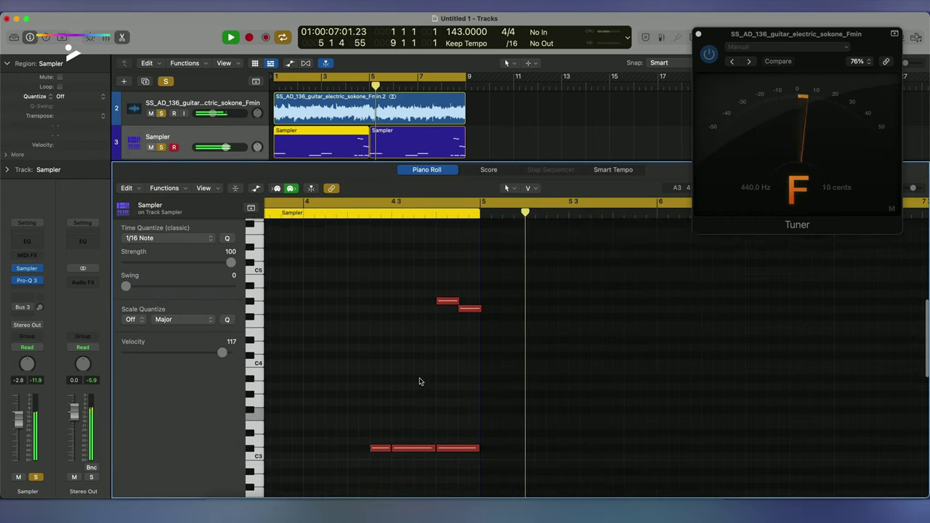
key(space)
key(Delete)
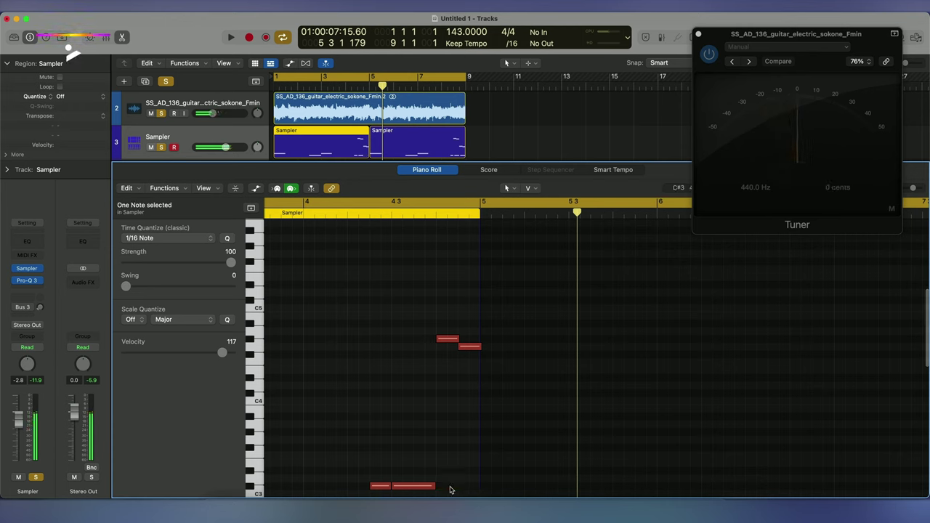
drag(434, 486, 472, 489)
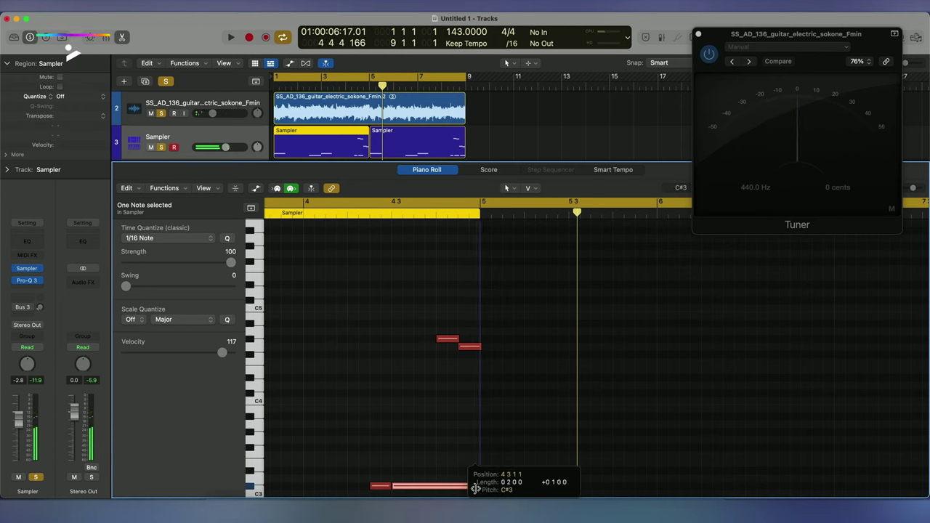
click(480, 348)
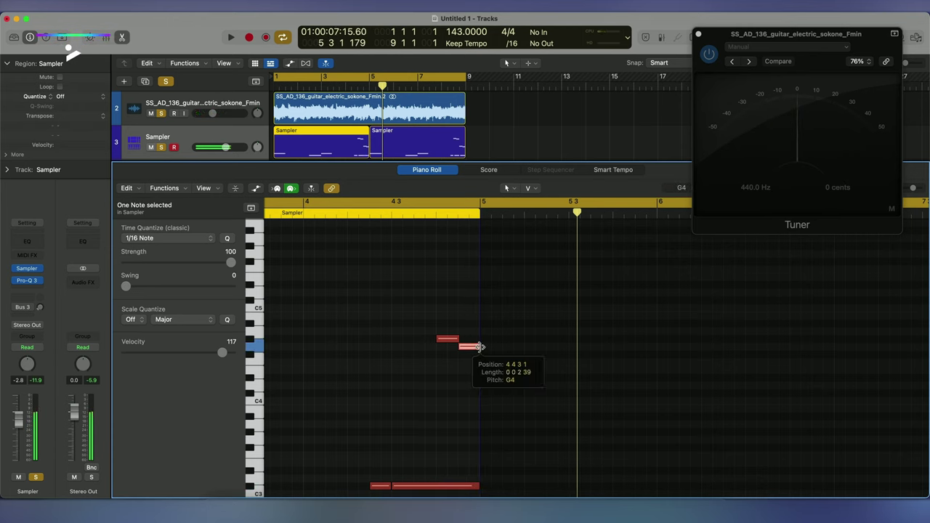
click(459, 339)
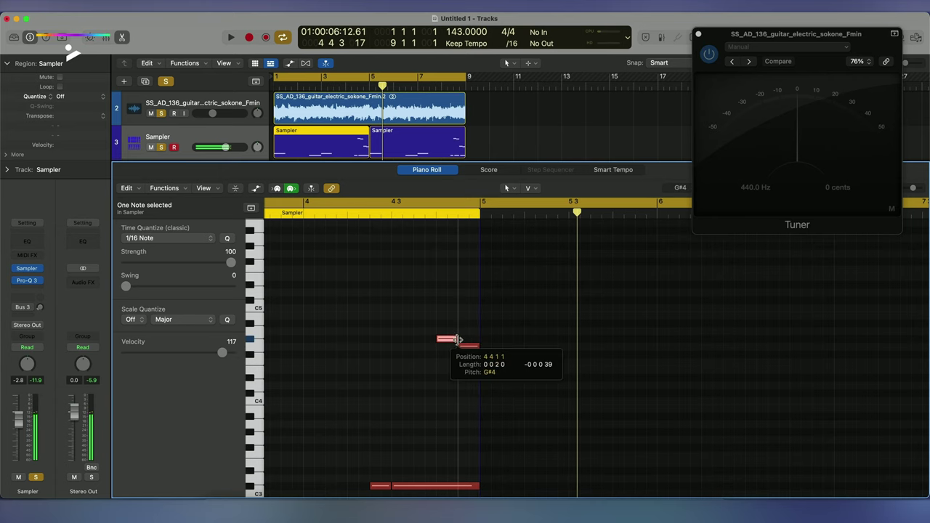
Step: Play the region's ending with the guitar and raise the G#4 and G4 notes that close bar 4
key(space)
scroll(376, 332, right, 2)
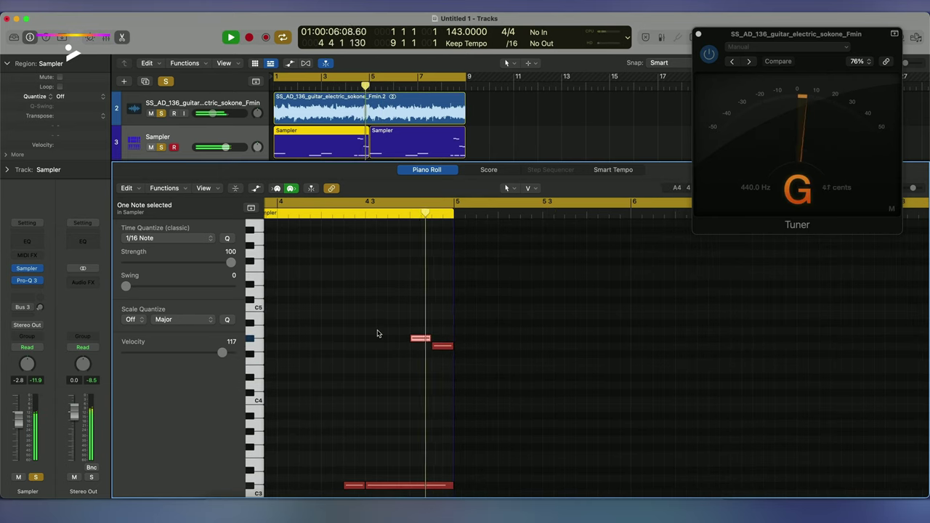
scroll(421, 360, up, 3)
key(space)
click(435, 377)
drag(418, 379, 420, 266)
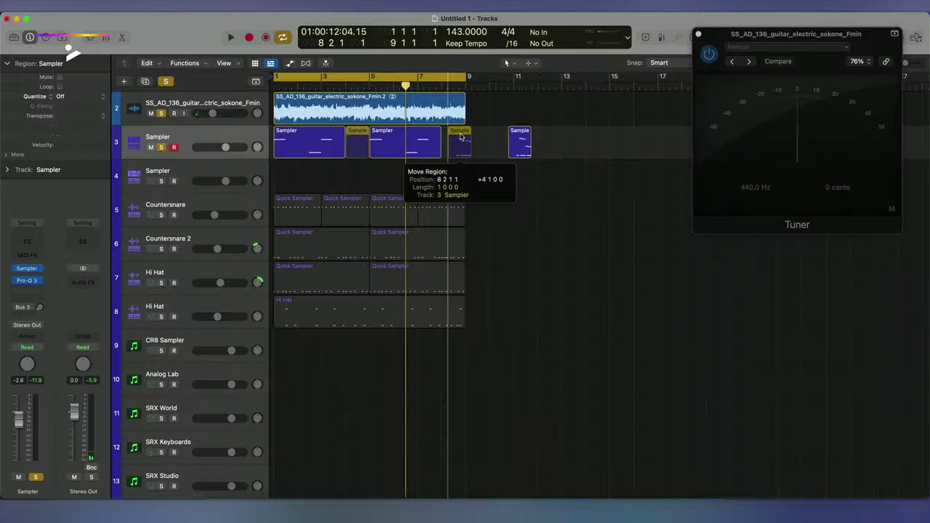
Step: Copy the one-bar Sampler region from bar 4 to bar 8 and hide the note editor
drag(451, 139, 456, 138)
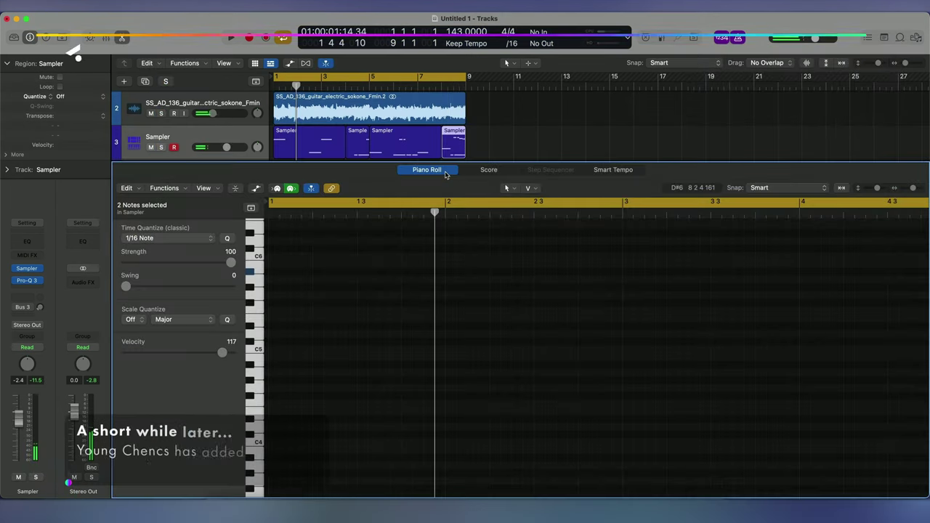
key(p)
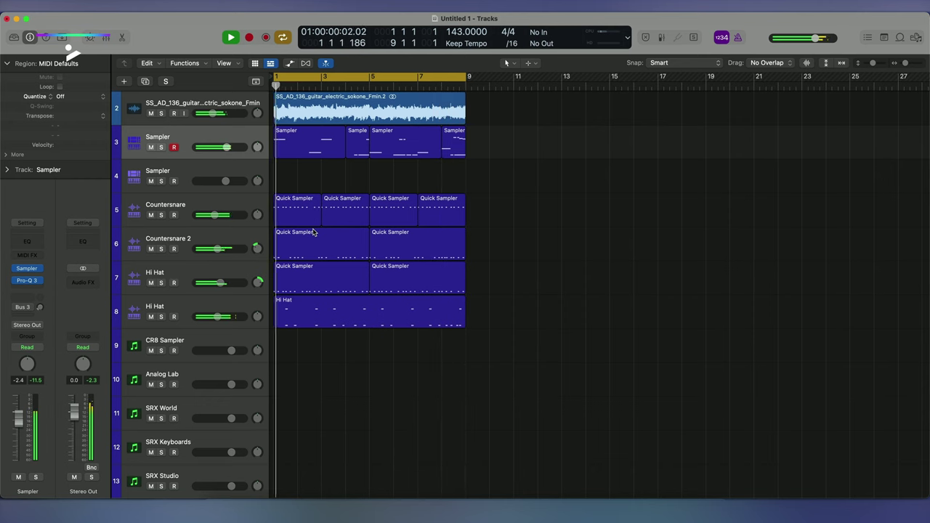
Step: Select the 808 Sampler track directly below the guitar loop and open its instrument window
click(180, 181)
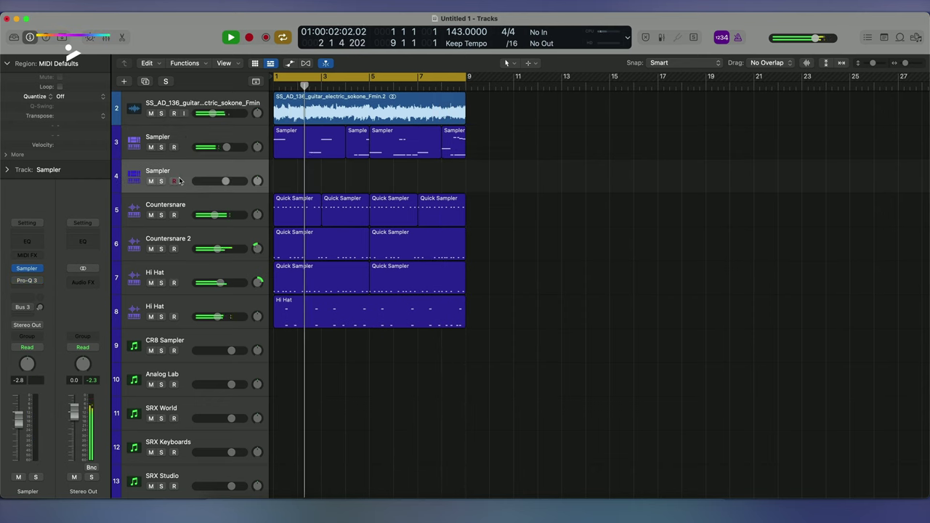
click(178, 142)
key(v)
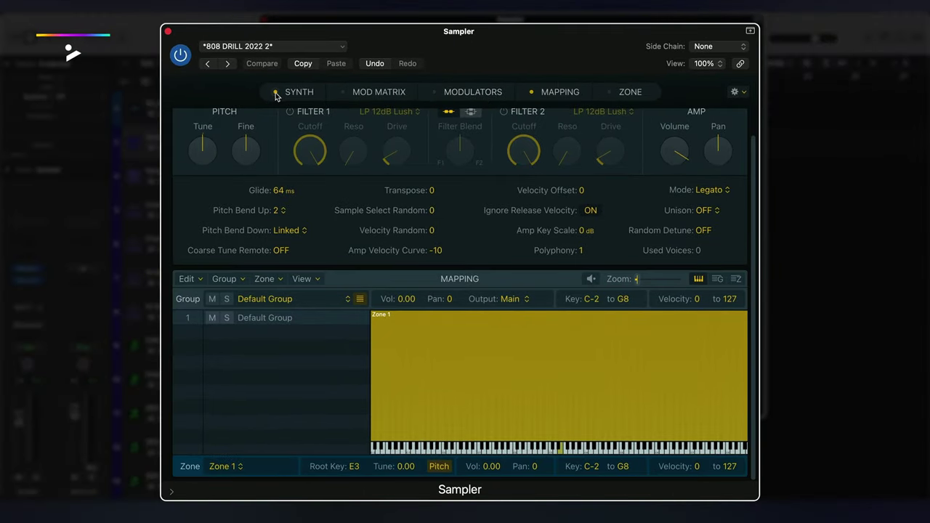
Step: Show and hide the Sampler's Mod Matrix and Modulators sections, and hide and restore its Mapping section
click(350, 93)
click(439, 94)
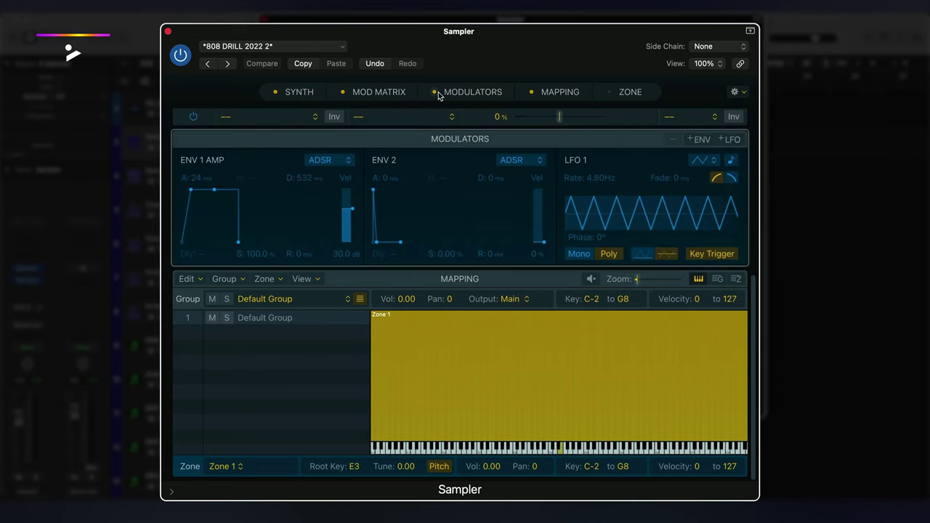
click(435, 93)
click(342, 92)
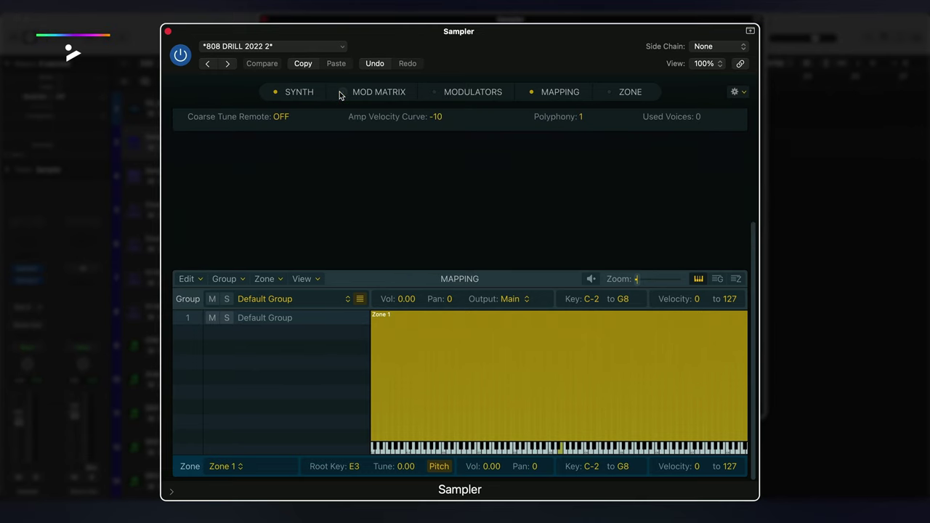
click(532, 92)
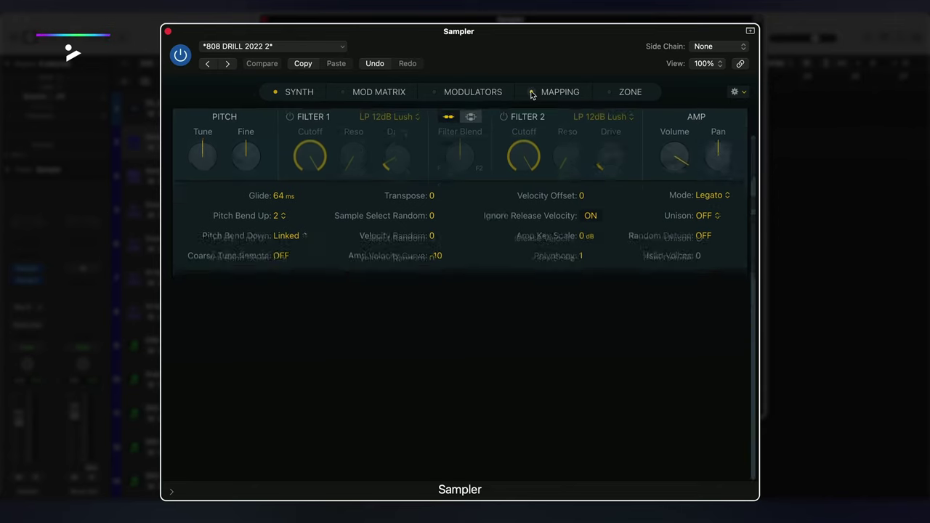
click(532, 93)
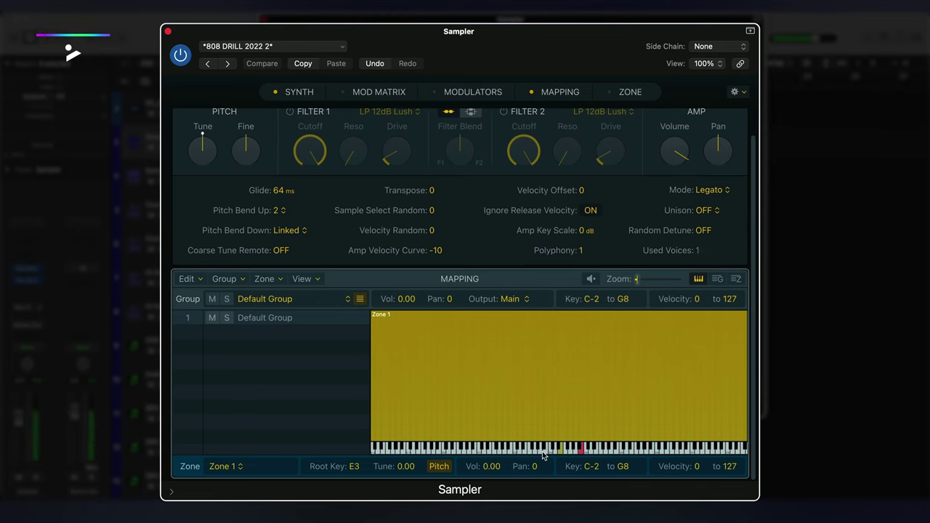
Step: Examine the Synth section's Glide setting and collapse the section's details
scroll(336, 200, up, 1)
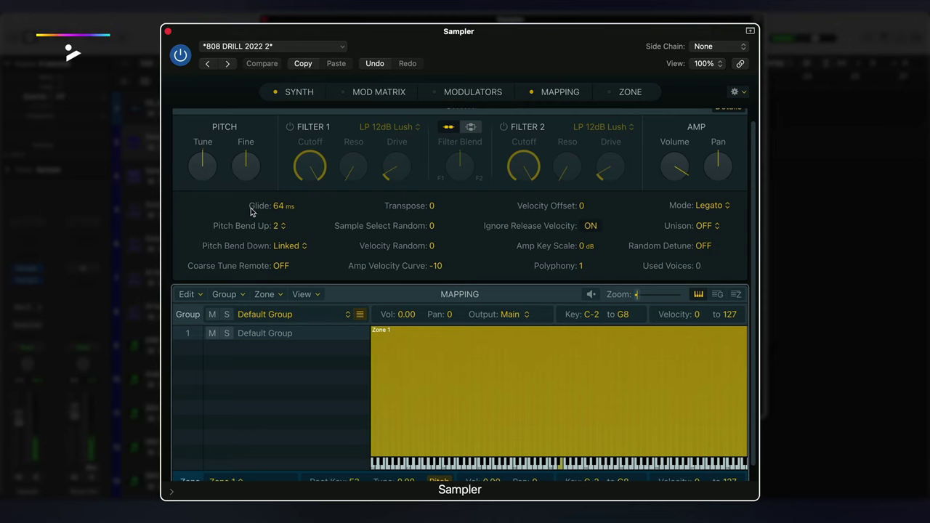
scroll(741, 125, up, 1)
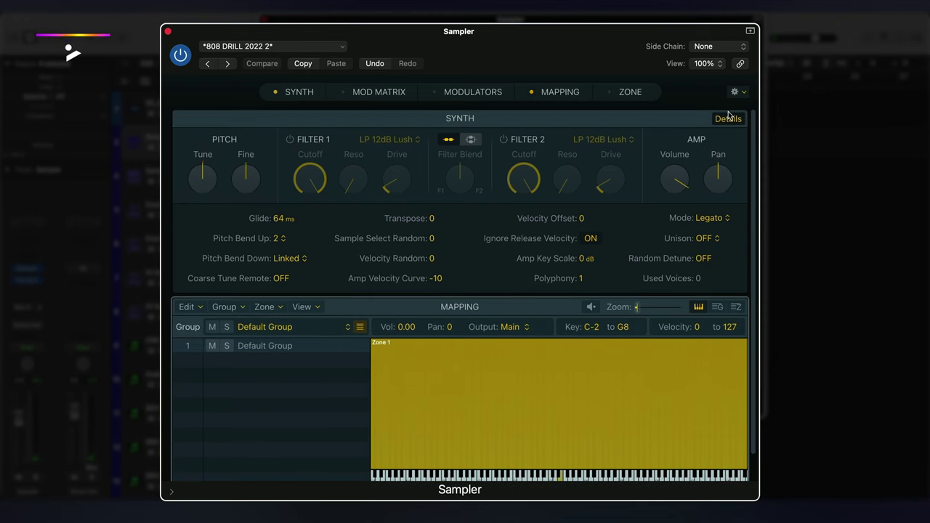
click(728, 119)
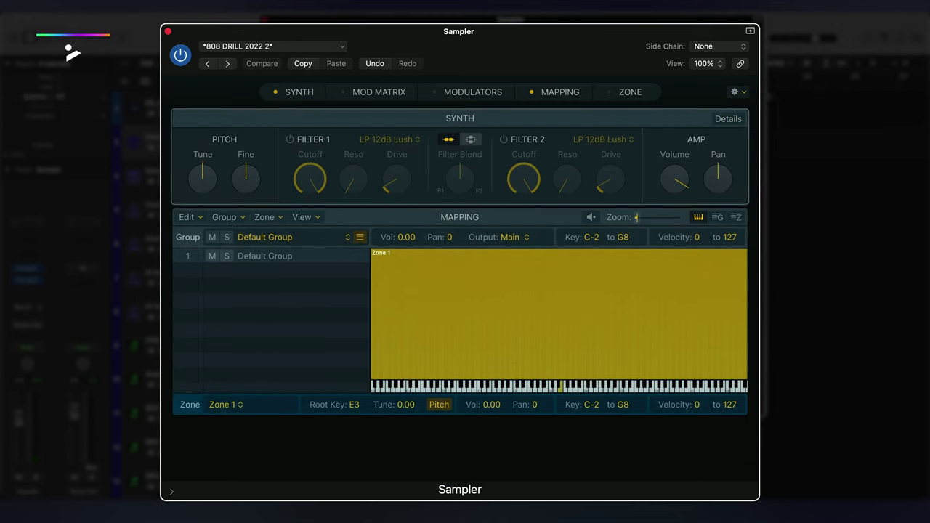
Step: Expand the Sampler's Synth section details to examine the Glide setting again
click(736, 119)
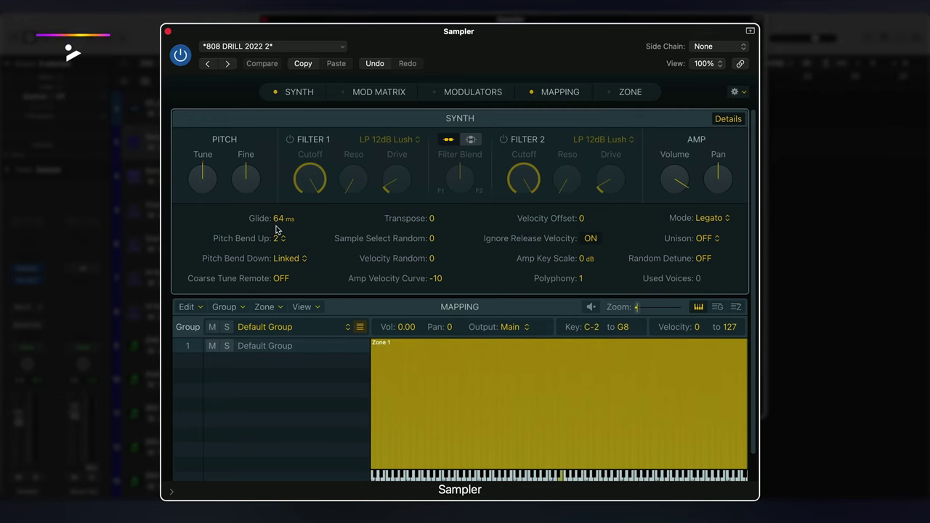
scroll(556, 261, down, 2)
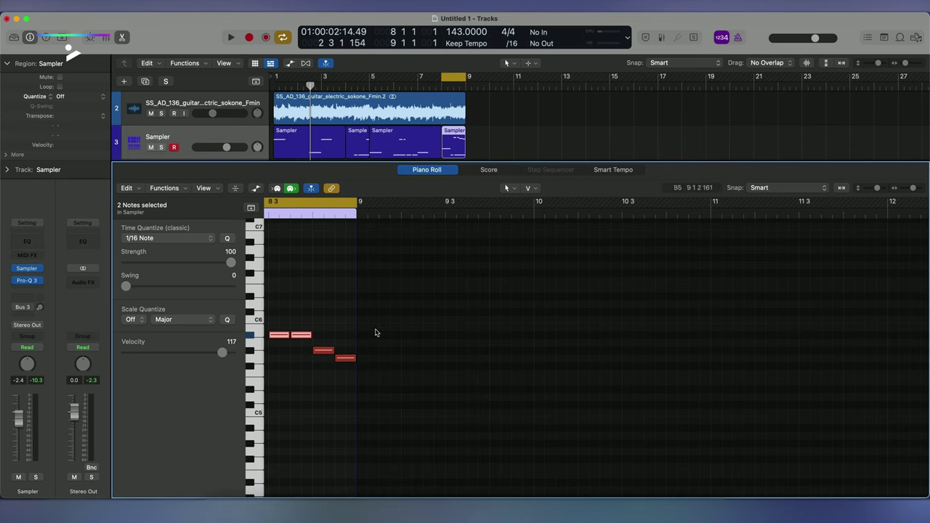
Step: Examine the high and low 808 notes of the bar 8 Sampler region and play them with the full beat
scroll(376, 333, left, 4)
scroll(376, 331, down, 5)
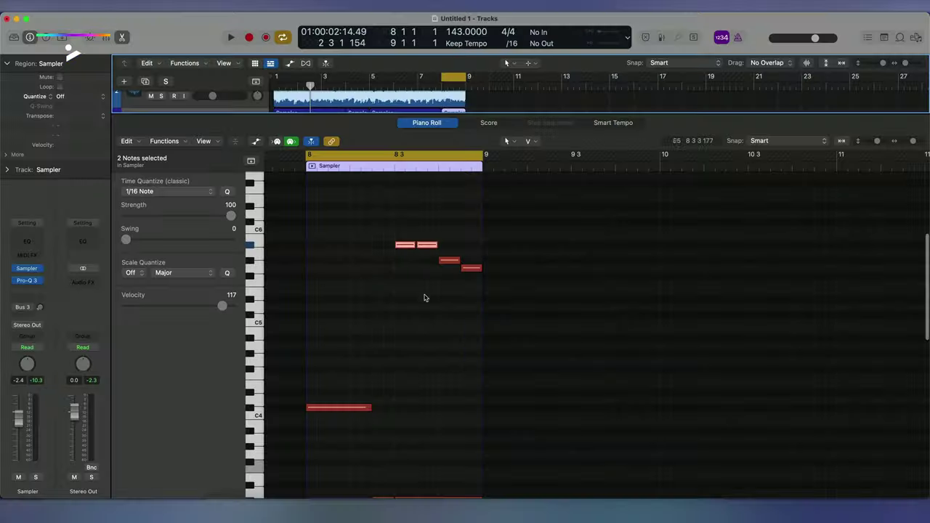
scroll(427, 378, down, 2)
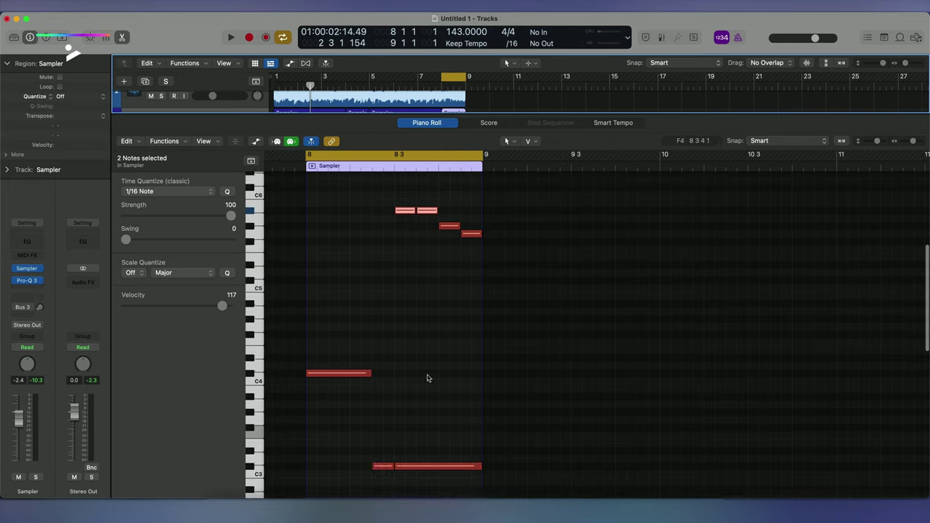
scroll(427, 378, down, 1)
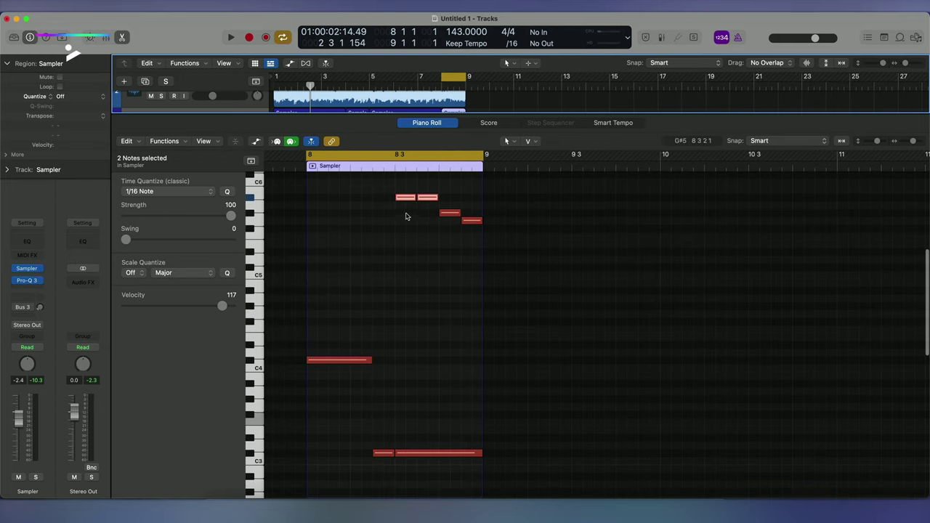
click(422, 328)
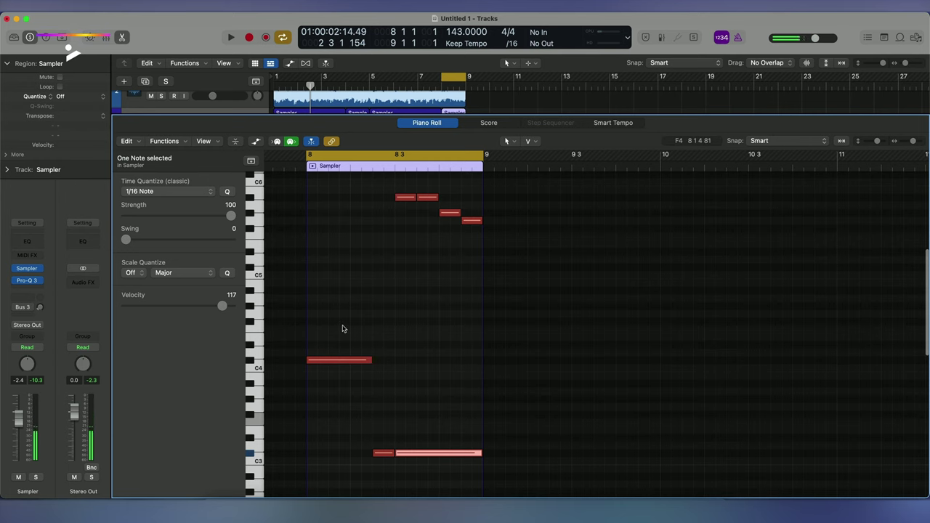
key(space)
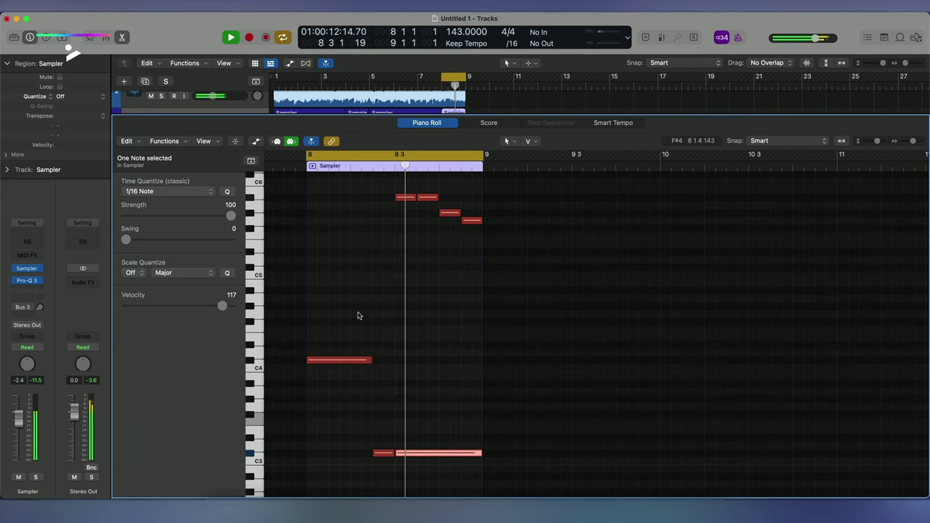
key(space)
Step: Solo the 808 Sampler track and audition its bar 8 notes in the Piano Roll
key(e)
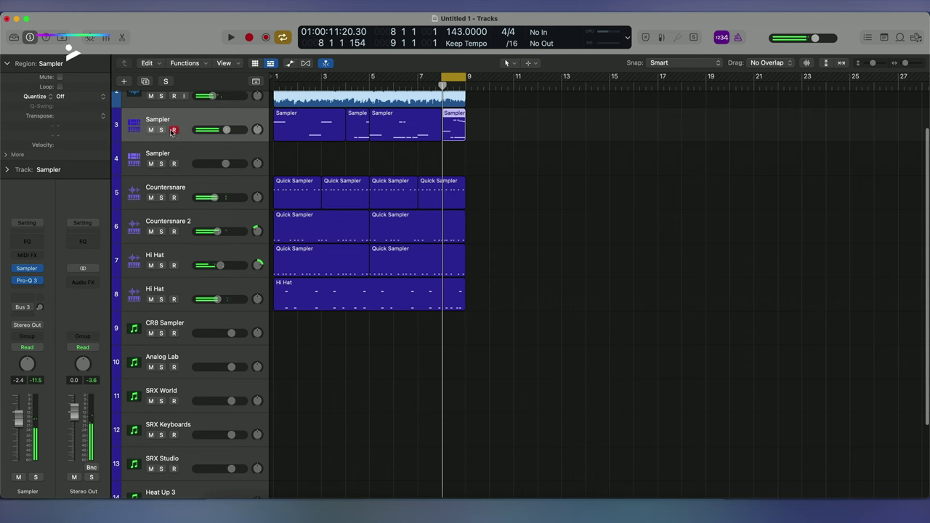
key(s)
key(space)
key(e)
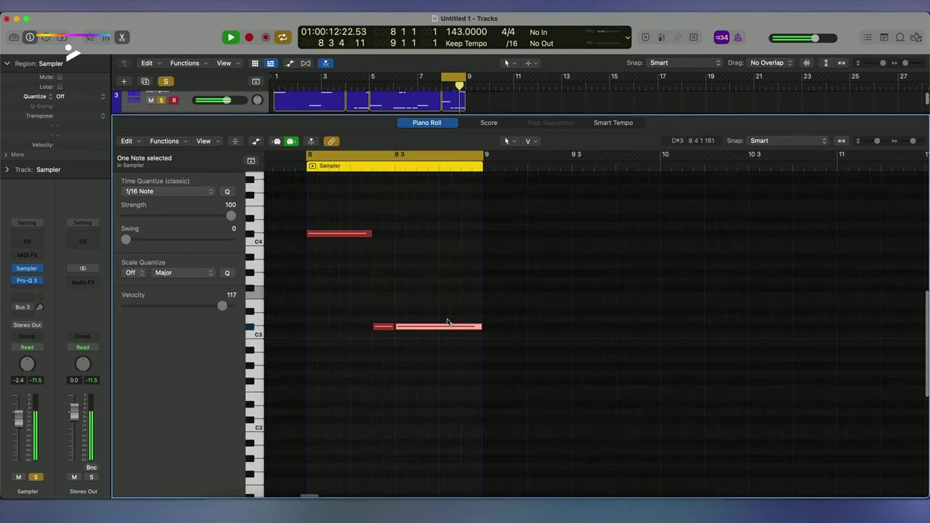
click(421, 337)
key(space)
scroll(421, 337, up, 10)
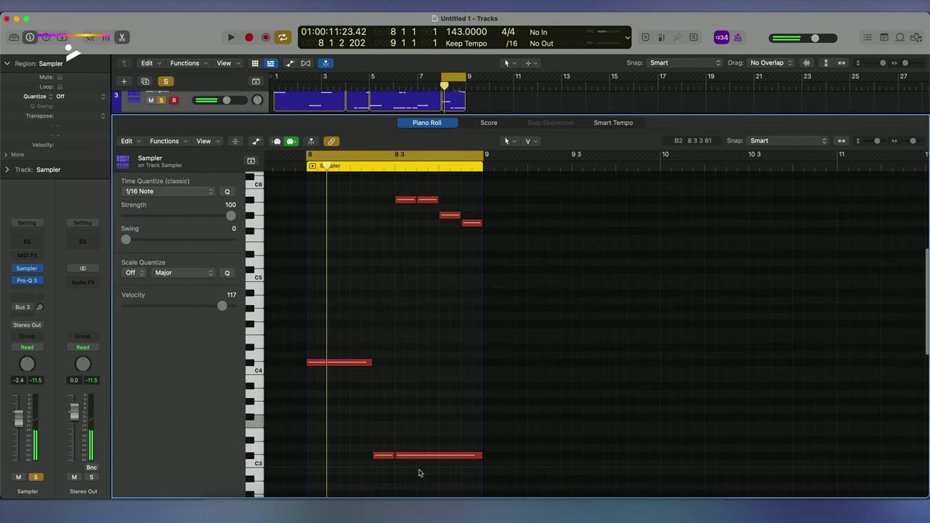
key(BackSpace)
key(space)
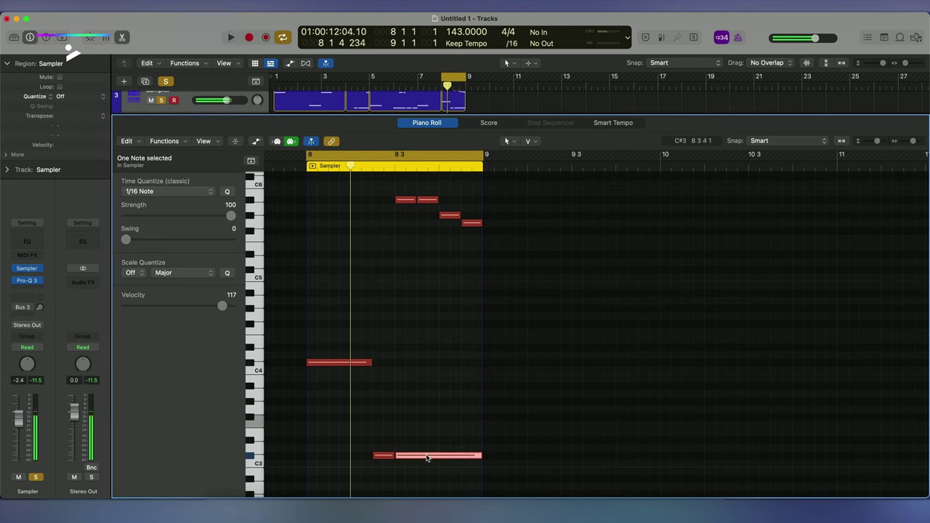
click(451, 427)
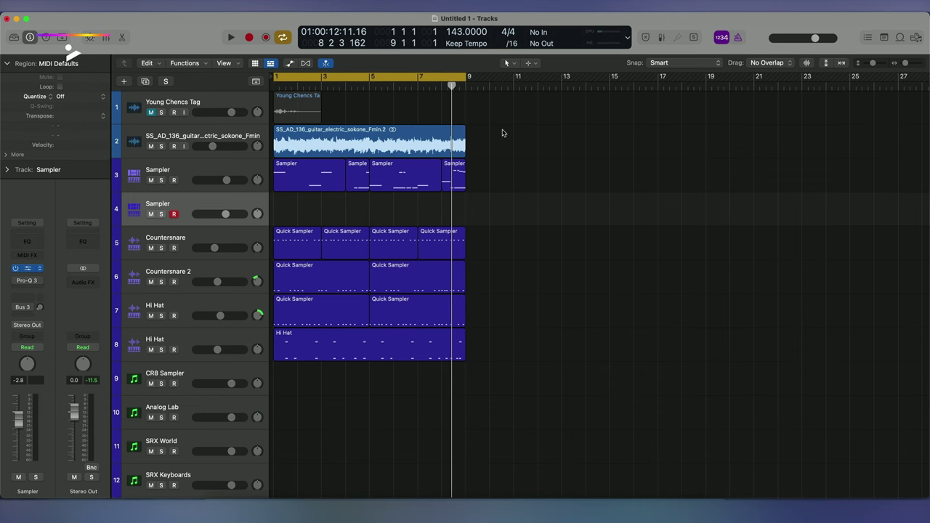
Step: Check the presets of the empty Sampler track's instrument and replace that instrument with Quick Sampler (Single Sample)
key(v)
click(550, 36)
scroll(543, 369, down, 1)
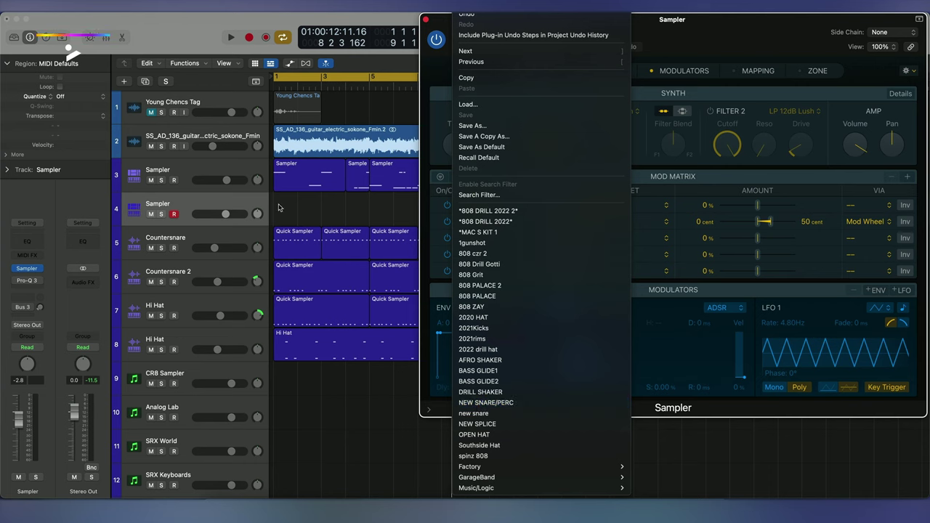
click(98, 234)
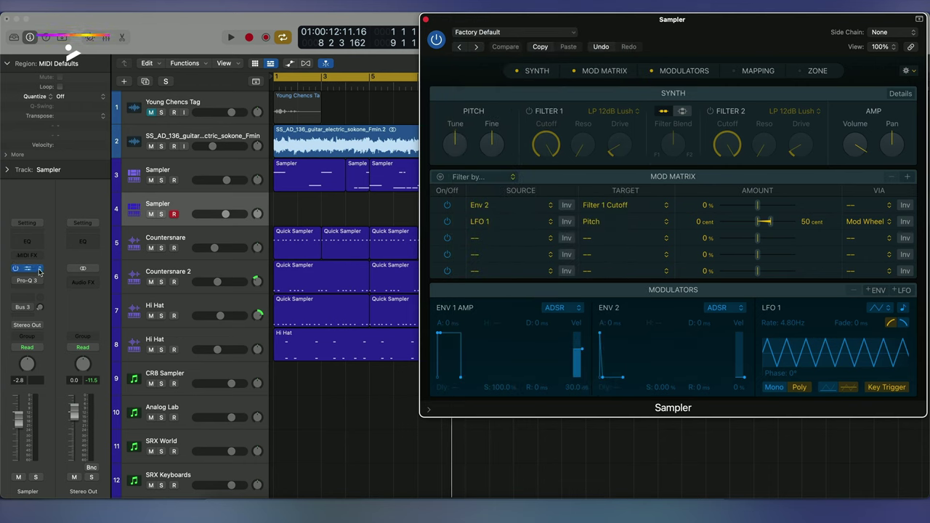
click(40, 270)
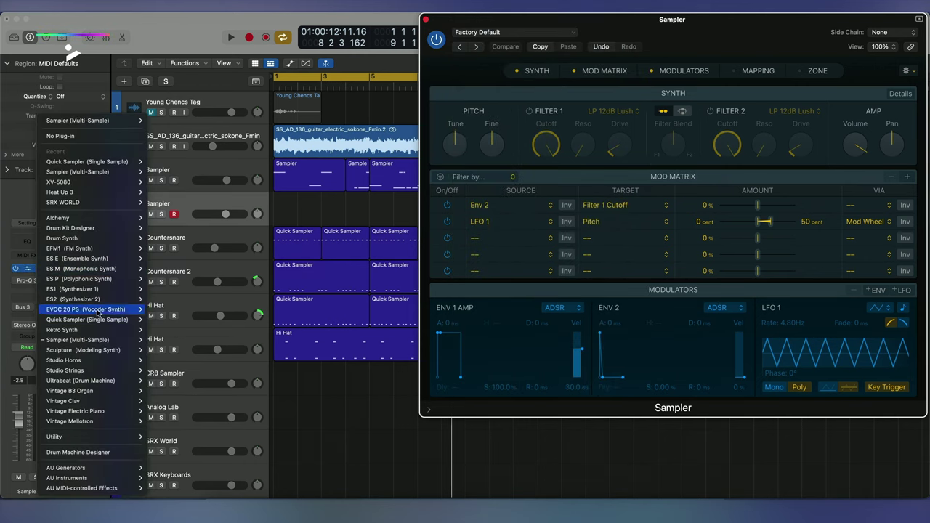
mouse_move(109, 321)
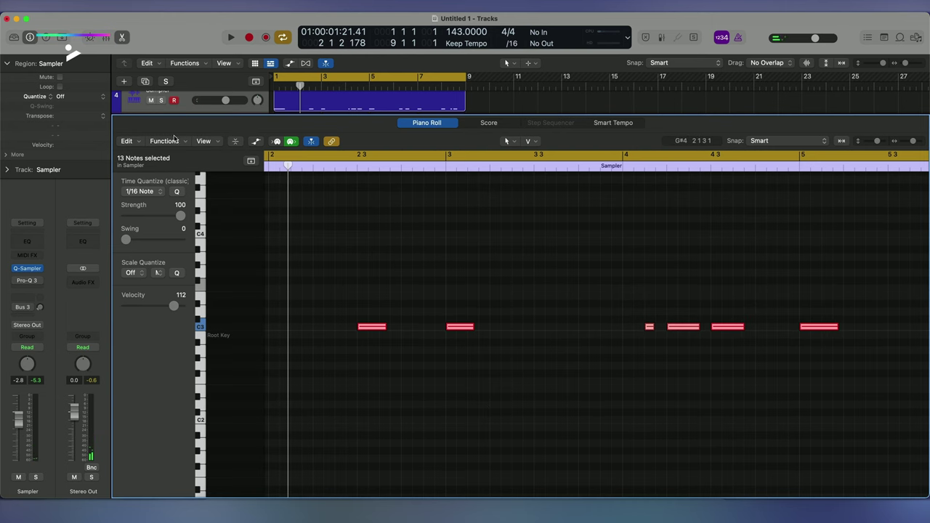
Step: Apply a note-editing function to the selected C3 notes in the track 4 Sampler region
click(164, 141)
mouse_move(255, 260)
click(384, 253)
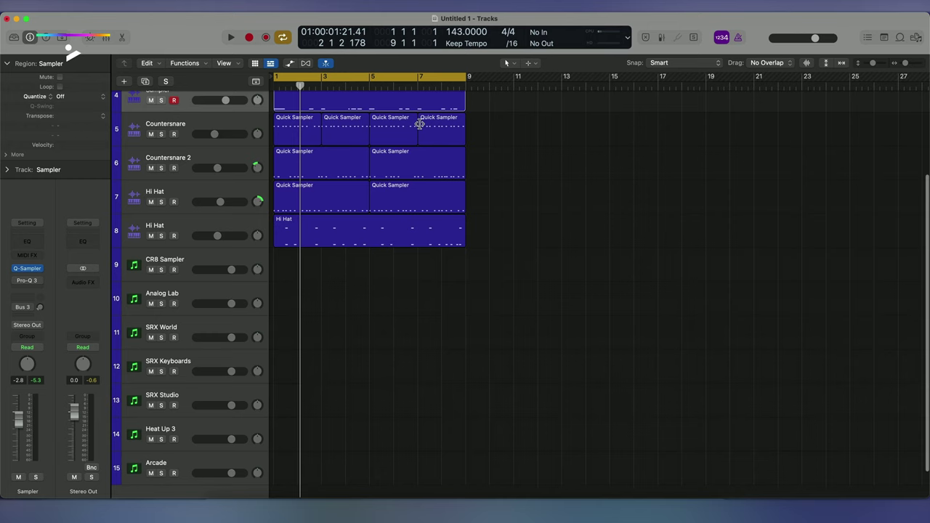
Step: Play back the full beat from bar 1 with the new Sampler region on track 4
key(space)
click(420, 124)
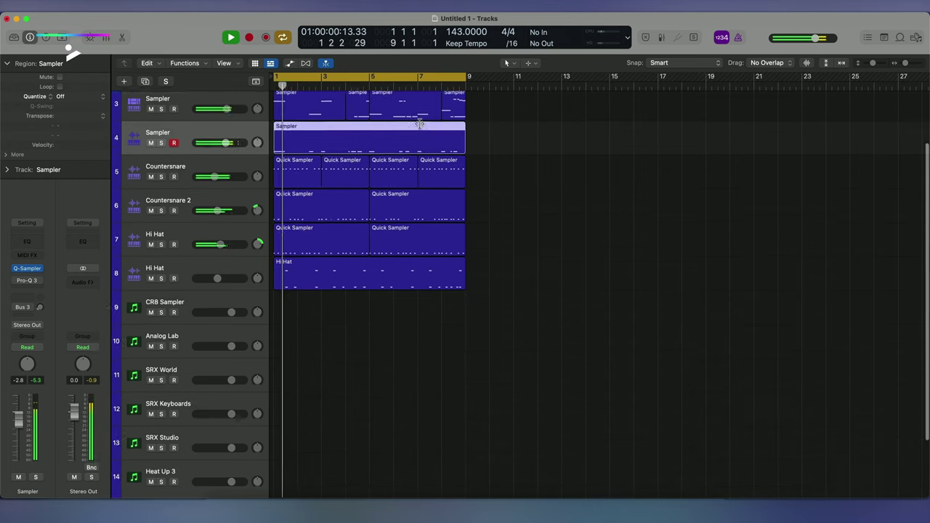
scroll(420, 123, up, 2)
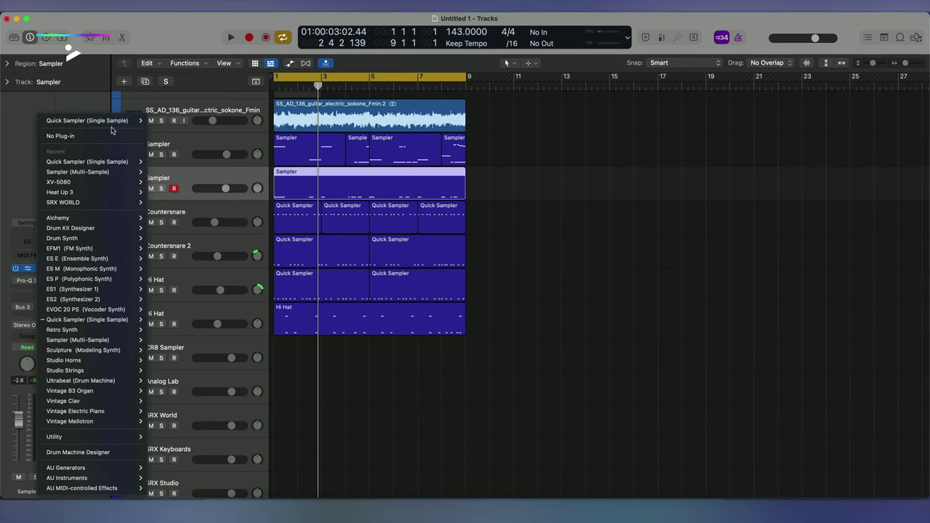
Step: Load Pro-Q 3 as a Mono plug-in in the track 4 Sampler's first effect slot
click(172, 122)
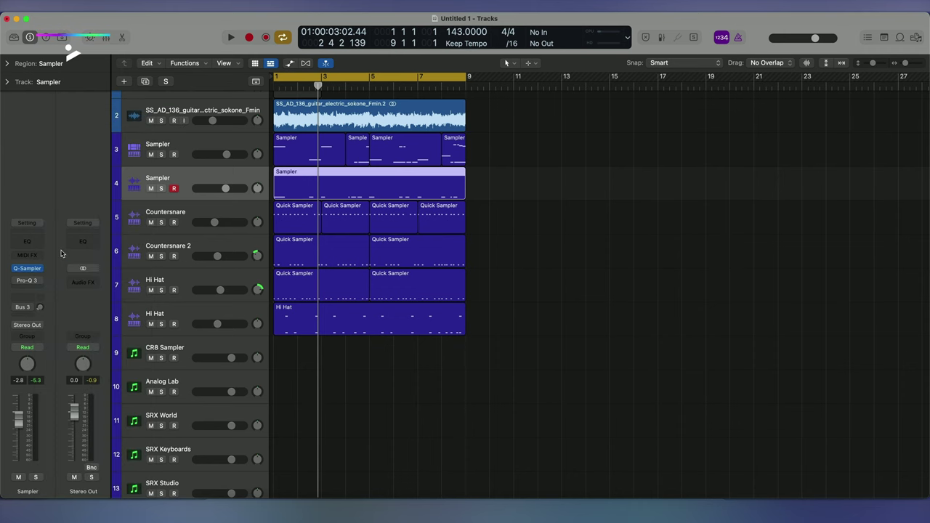
click(40, 284)
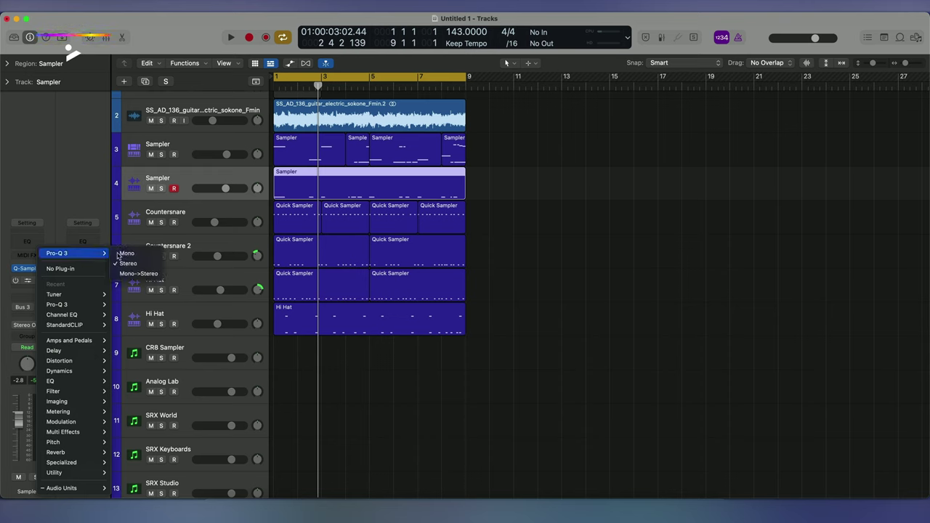
click(127, 254)
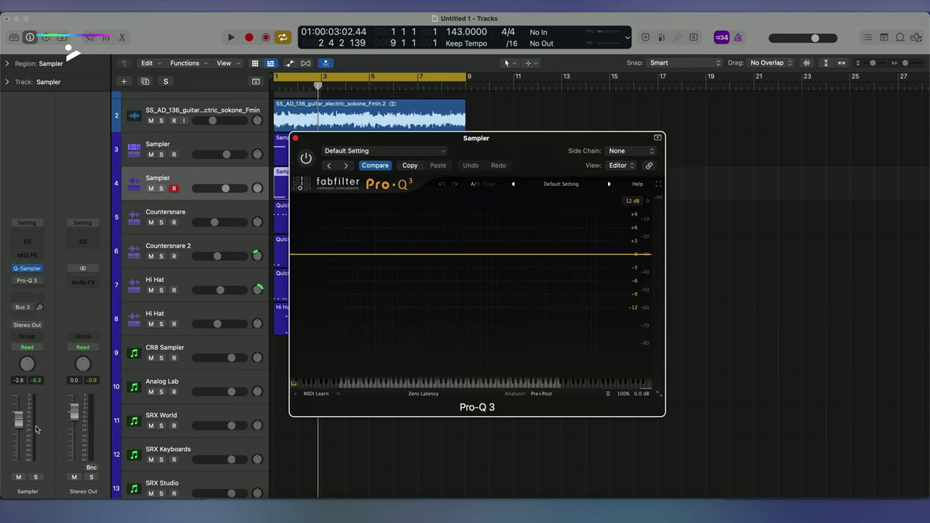
Step: Play the track 4 Sampler soloed and with the full beat, and close the Pro-Q 3 window
click(161, 189)
key(space)
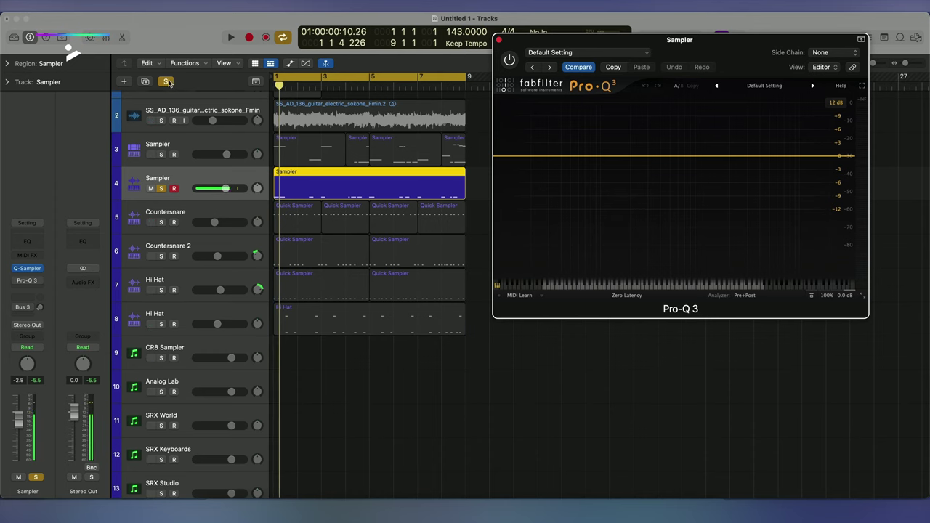
click(167, 82)
key(space)
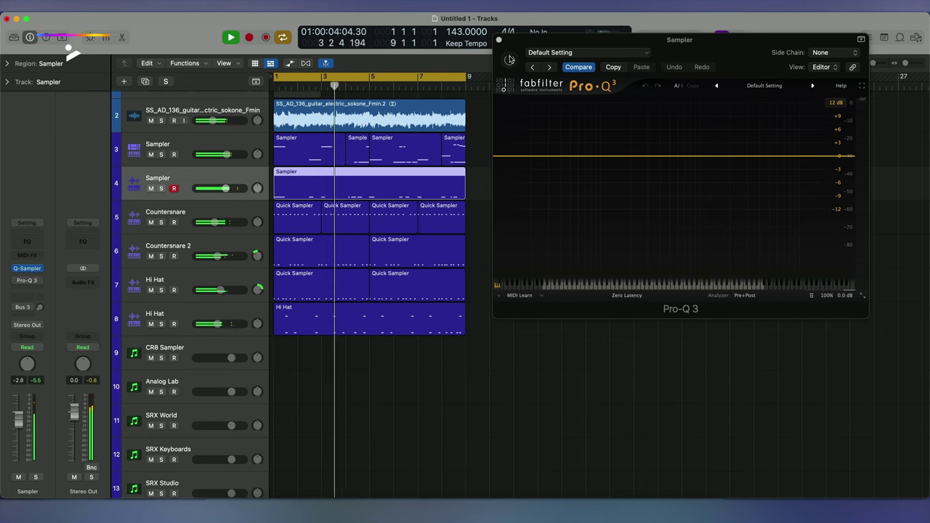
click(500, 41)
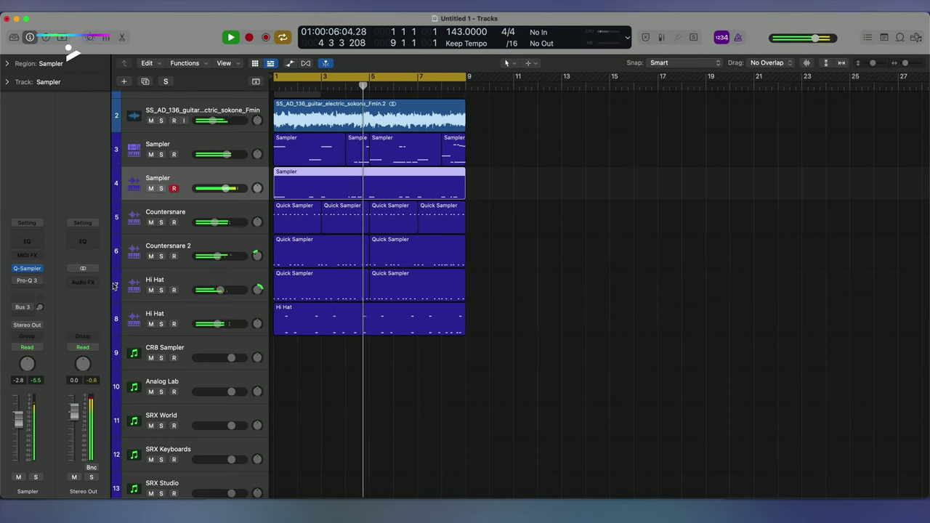
Step: Add a 36 dB/oct low cut at about 12 Hz in track 4's Pro-Q 3 and switch the EQ on
click(29, 281)
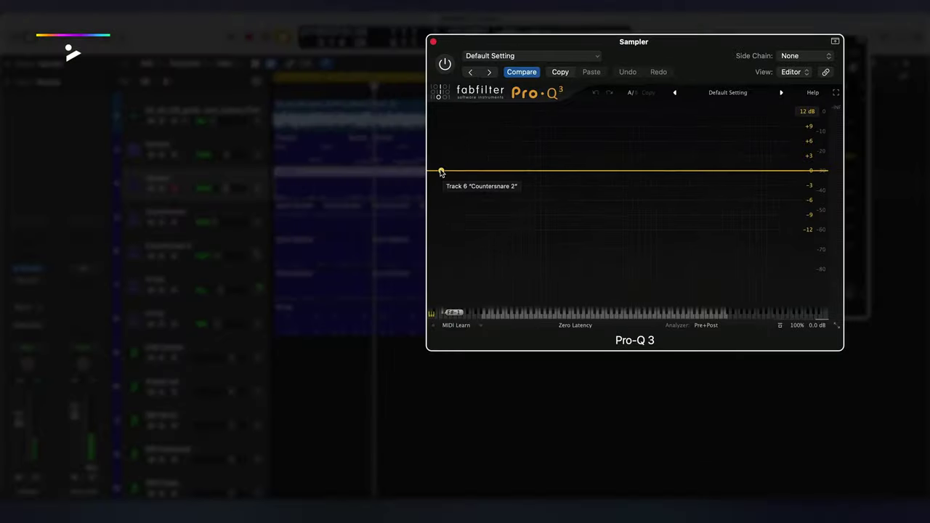
click(442, 172)
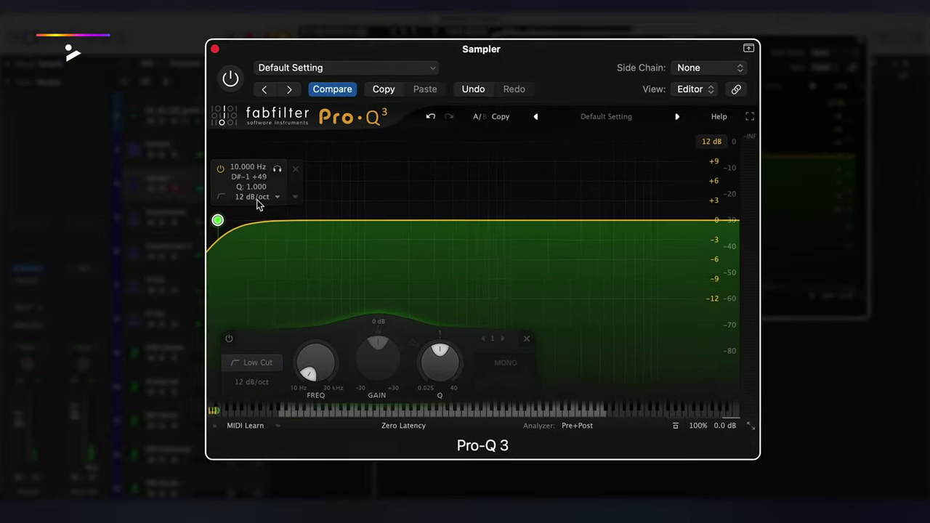
click(465, 156)
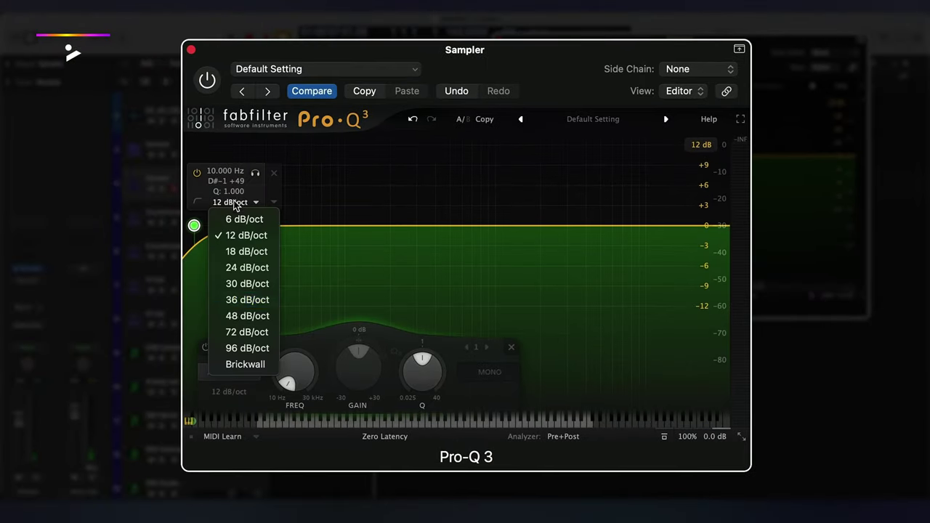
click(247, 299)
drag(194, 226, 207, 238)
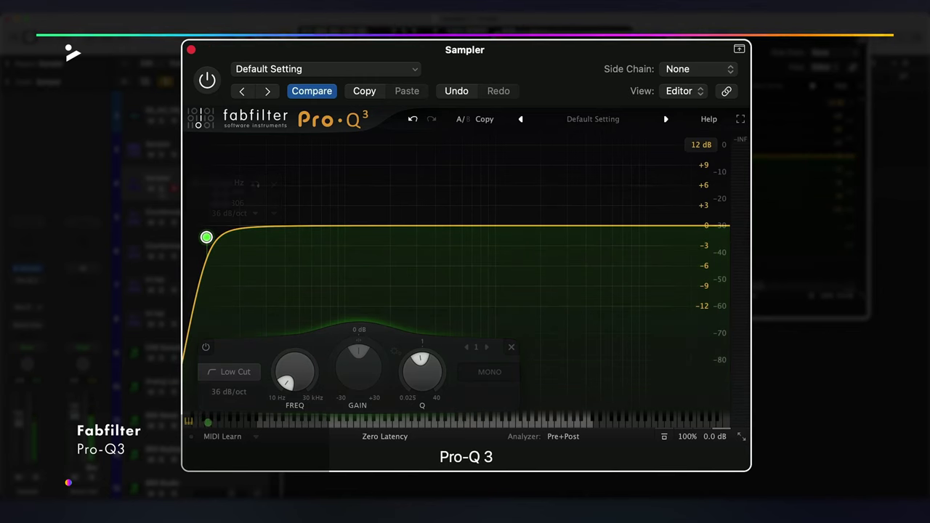
click(339, 229)
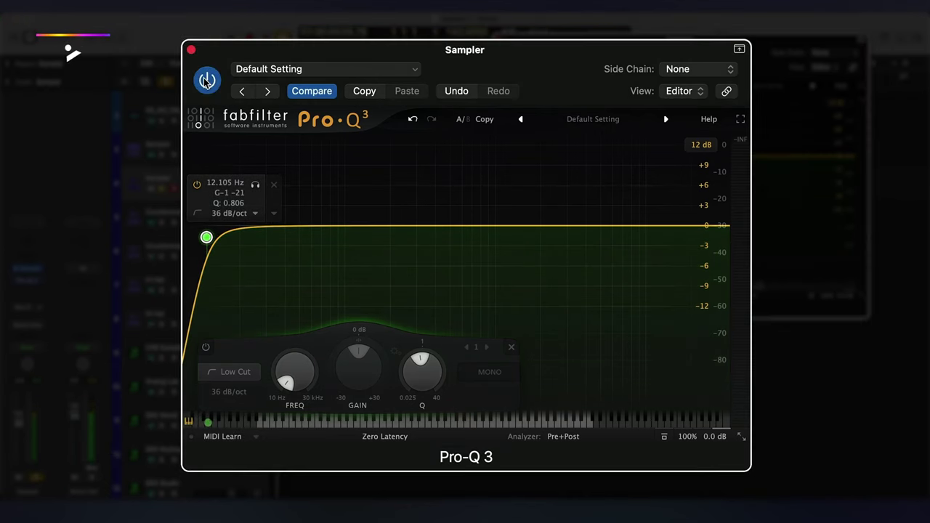
Step: Add a bell boost of about 1.3 dB at about 254 Hz with a Q of 1.2, and close the EQ
mouse_move(395, 225)
mouse_down()
mouse_move(390, 209)
mouse_move(393, 219)
mouse_up()
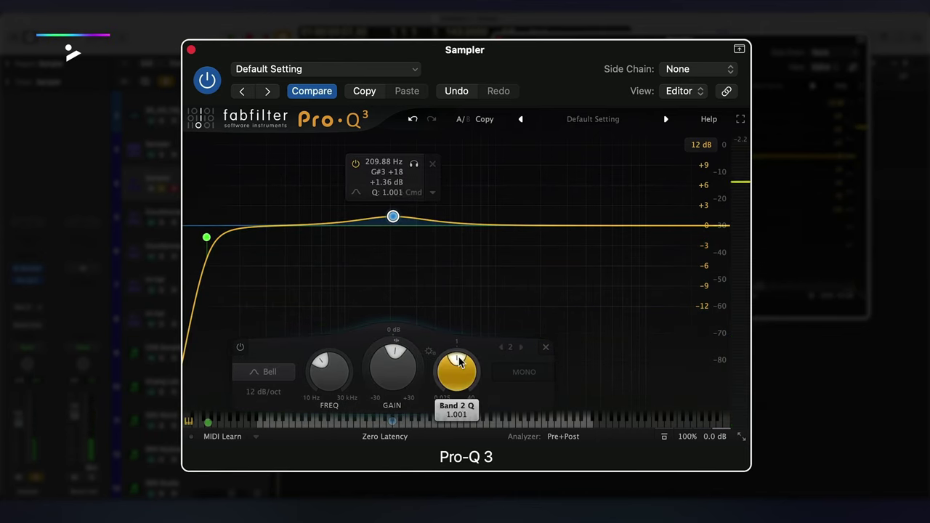
drag(457, 367, 458, 334)
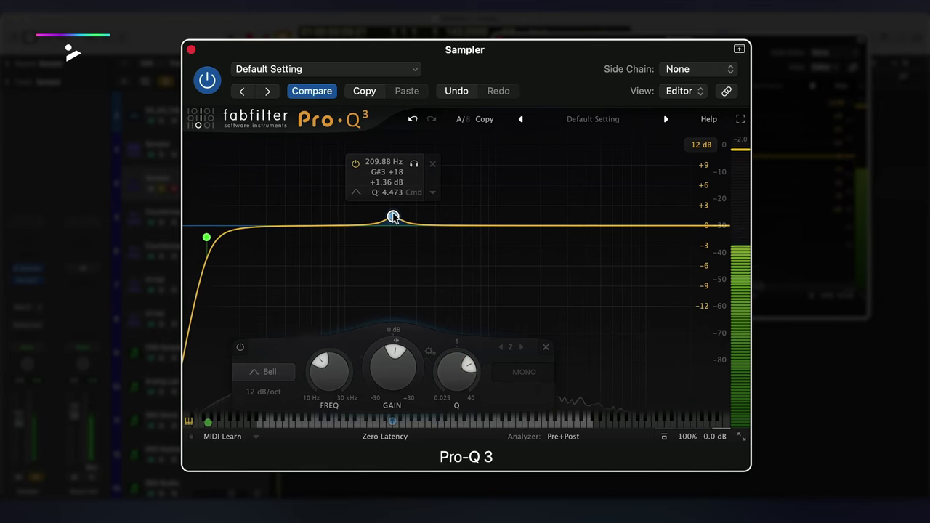
mouse_move(393, 216)
mouse_down()
mouse_move(424, 210)
mouse_move(409, 201)
mouse_move(432, 208)
mouse_move(454, 183)
mouse_move(369, 153)
mouse_move(380, 152)
mouse_move(383, 208)
mouse_move(429, 208)
mouse_move(333, 219)
mouse_move(431, 224)
mouse_move(379, 214)
mouse_up()
drag(457, 388, 457, 395)
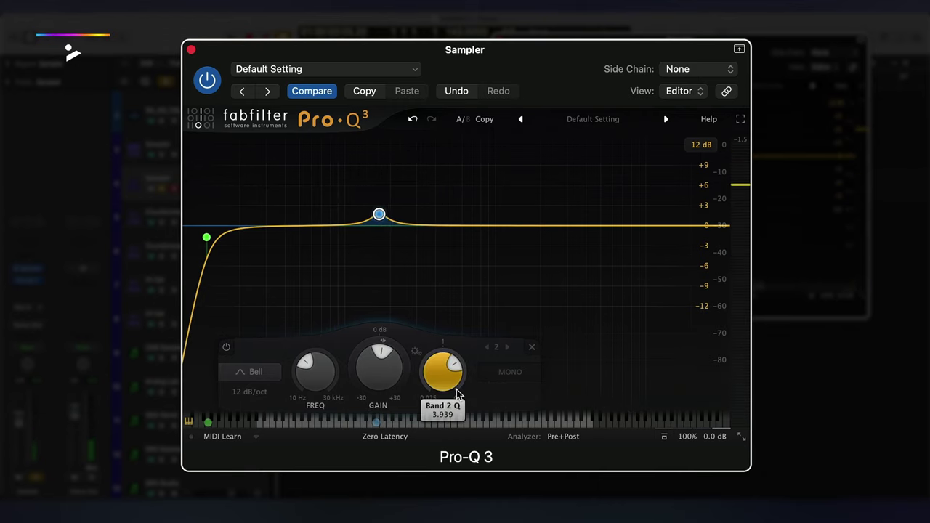
drag(452, 348, 452, 352)
drag(379, 214, 405, 216)
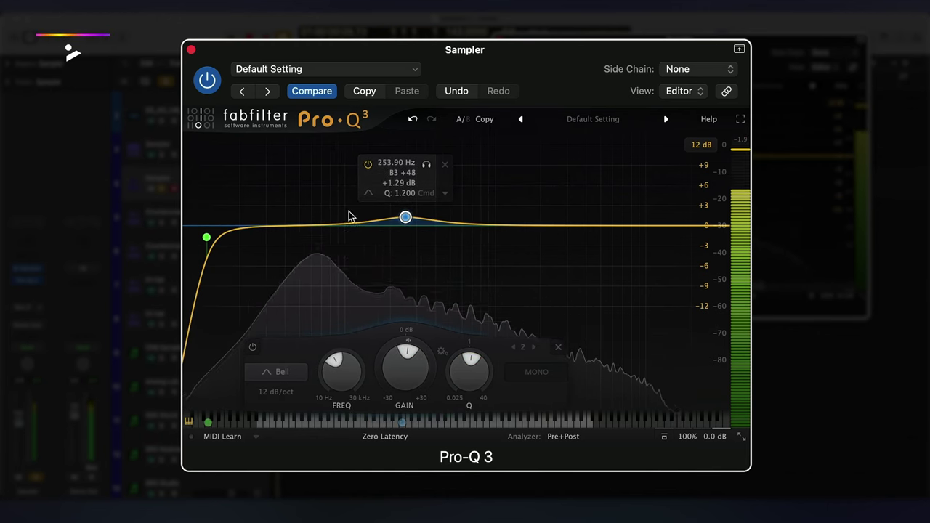
click(192, 49)
Step: Load Native Instruments Transient Master as a Mono plug-in after Pro-Q 3 on the track 4 Sampler
click(26, 287)
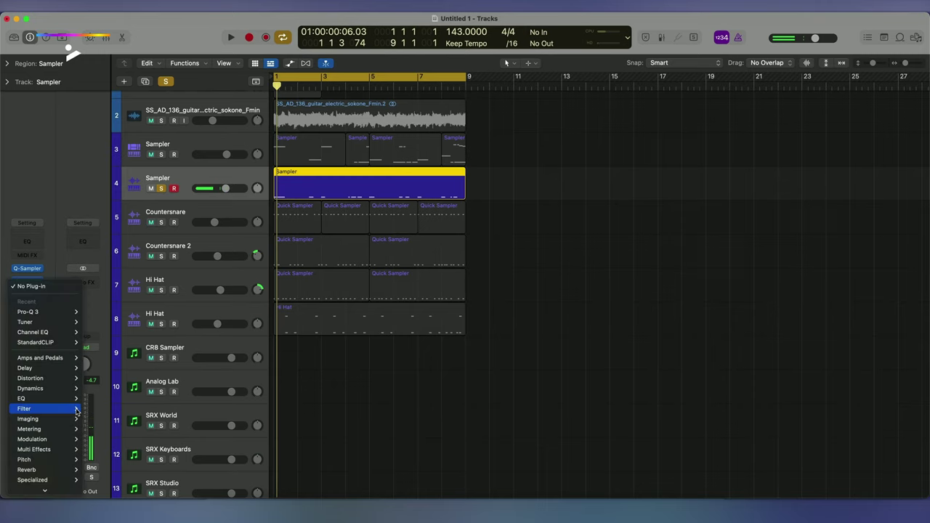
mouse_move(62, 492)
mouse_move(141, 400)
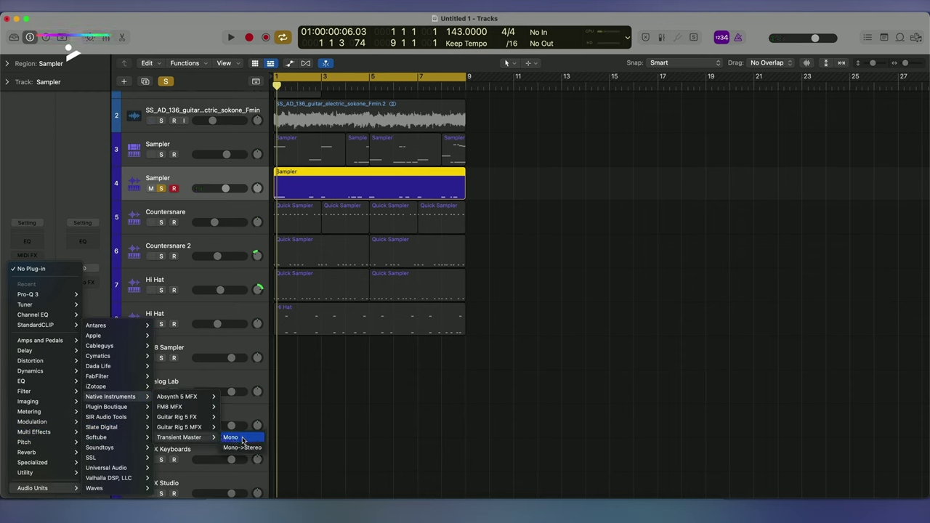
click(243, 439)
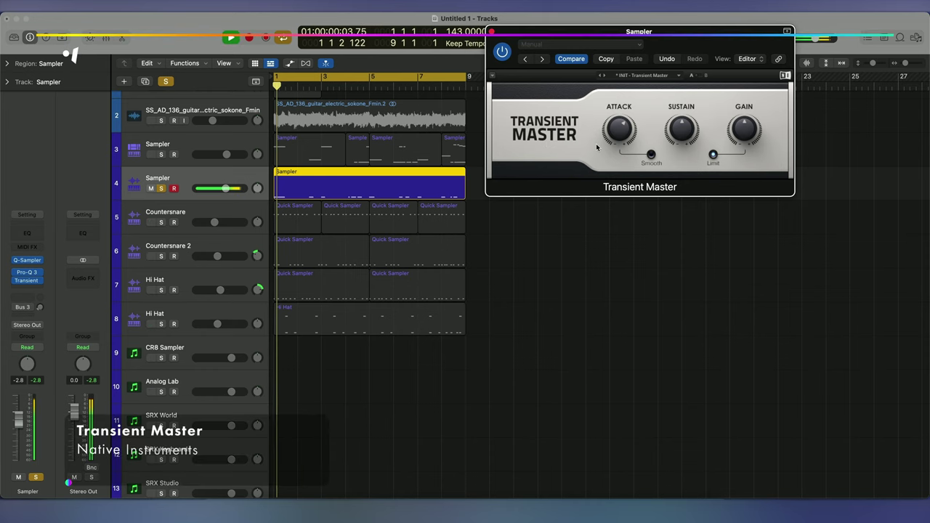
Step: Play the soloed track 4 Sampler from the start and compare its sound with Transient Master on and bypassed
key(space)
key(Return)
key(space)
click(500, 261)
click(503, 53)
click(502, 53)
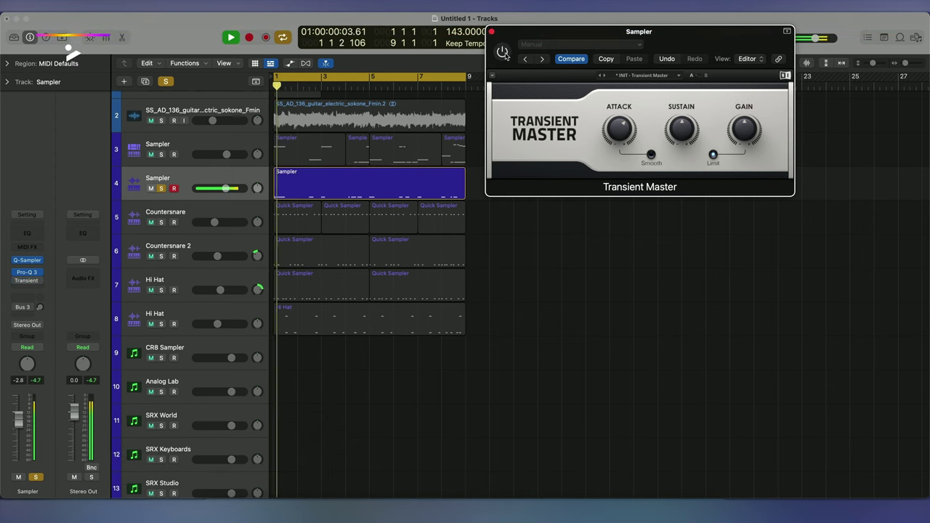
Step: Close the Transient Master window, turn off track 4's solo and play the full beat
click(492, 33)
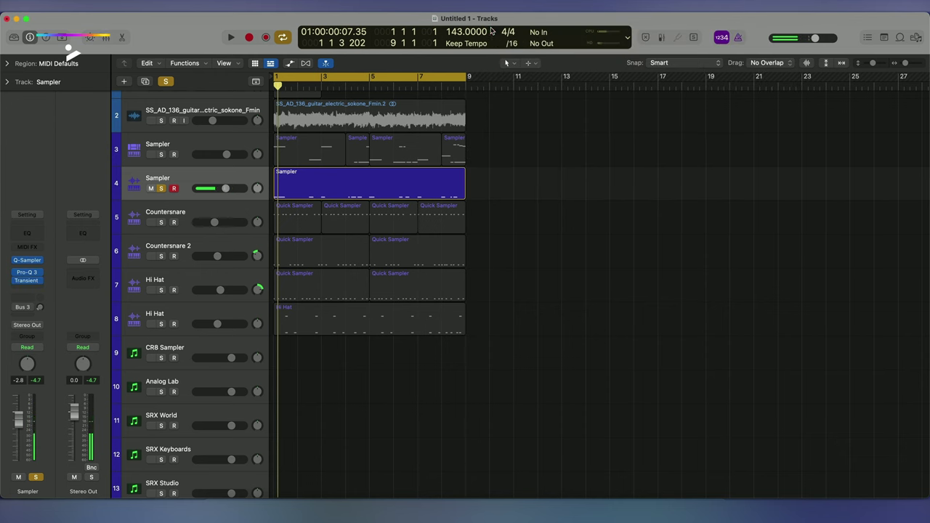
click(166, 82)
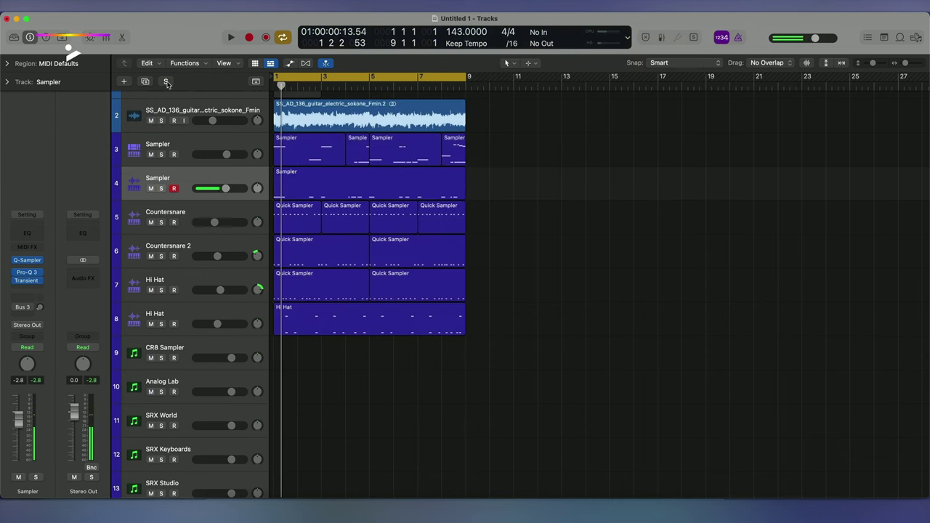
key(space)
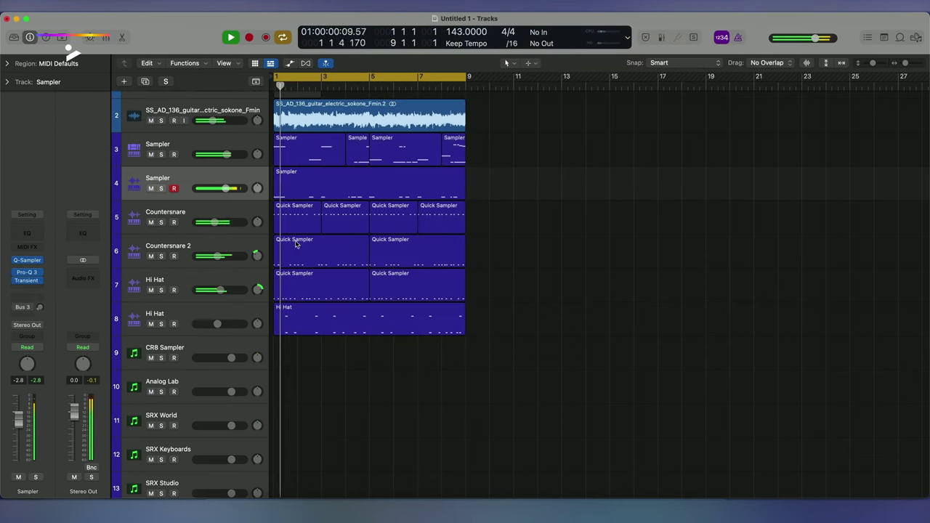
Step: Load Transient Master as a Stereo plug-in after Channel EQ on the track 8 Hi Hat, play the beat and close the plug-in
click(229, 312)
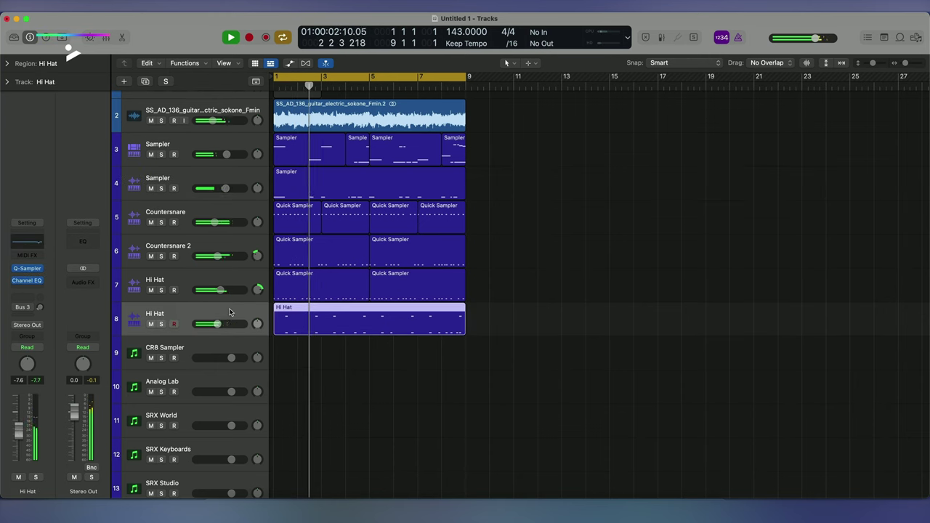
click(31, 293)
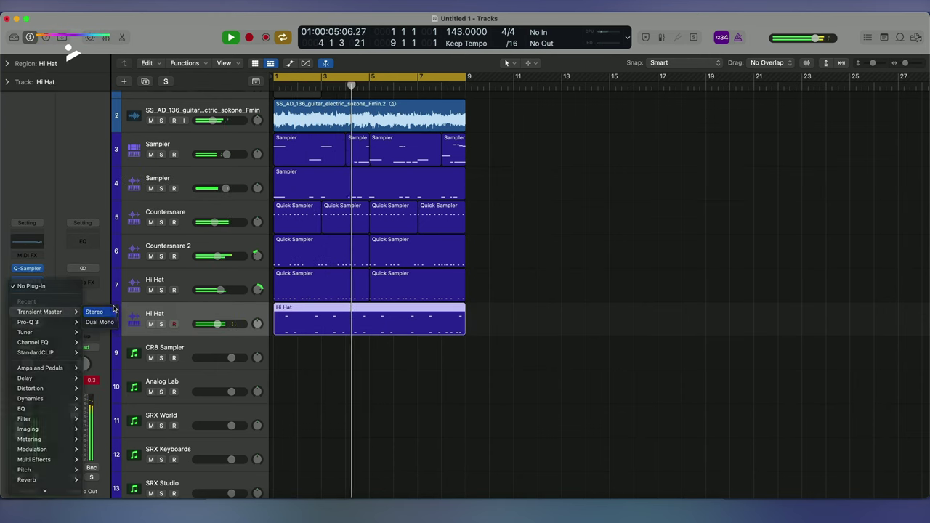
click(94, 311)
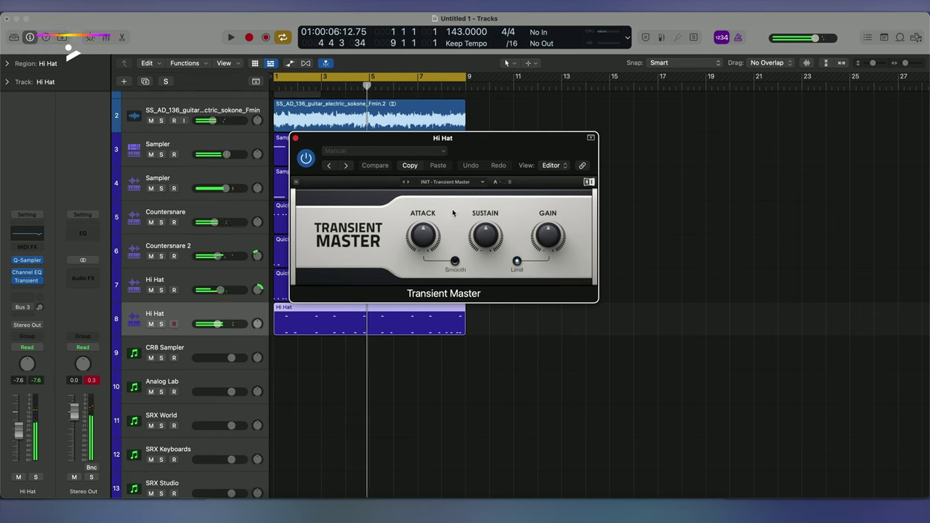
key(space)
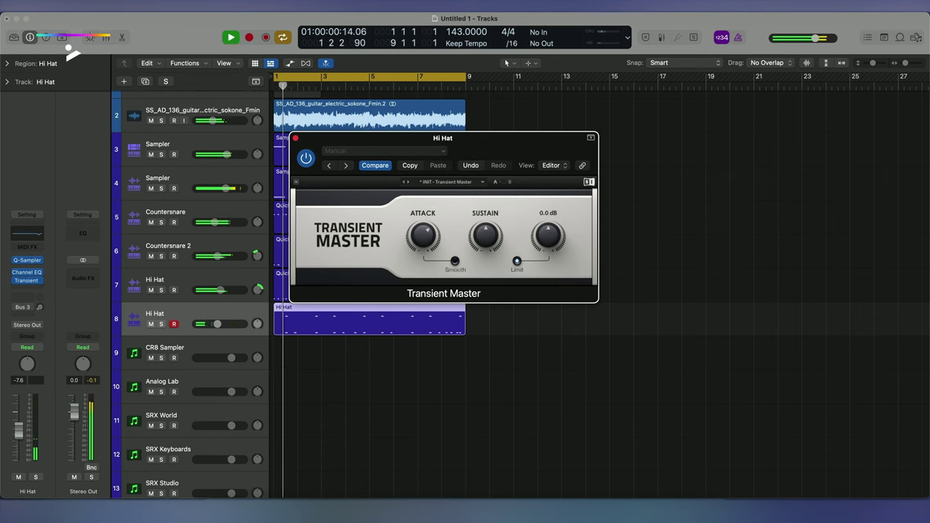
click(296, 138)
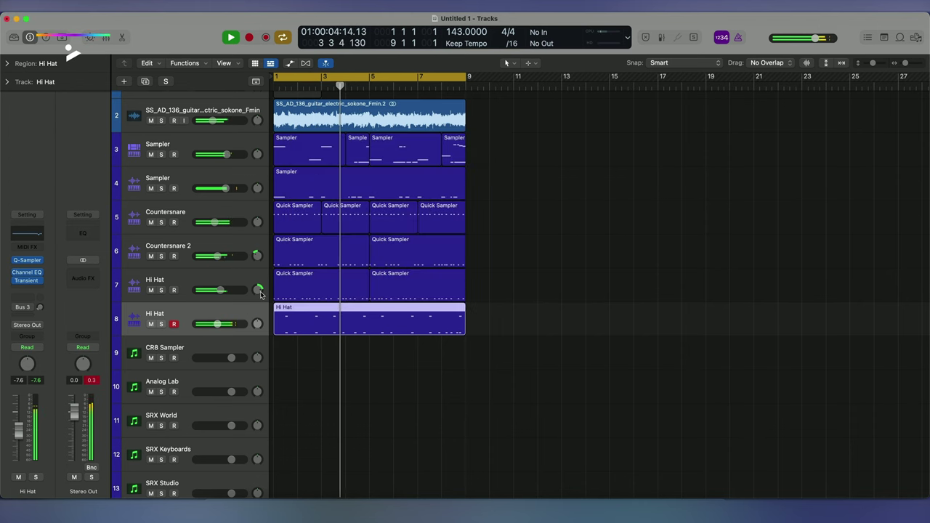
Step: Select all the regions and repeat them once so the arrangement extends to bar 17
key(super+a)
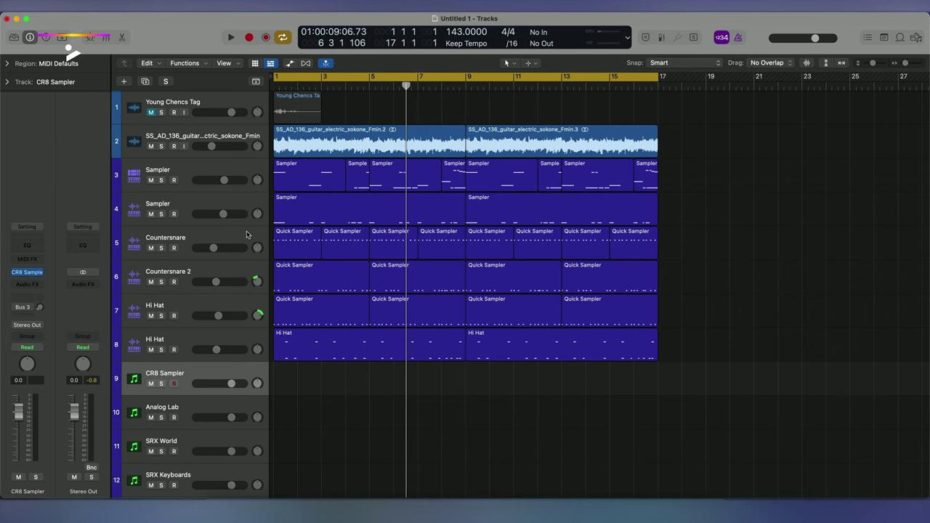
scroll(222, 331, down, 5)
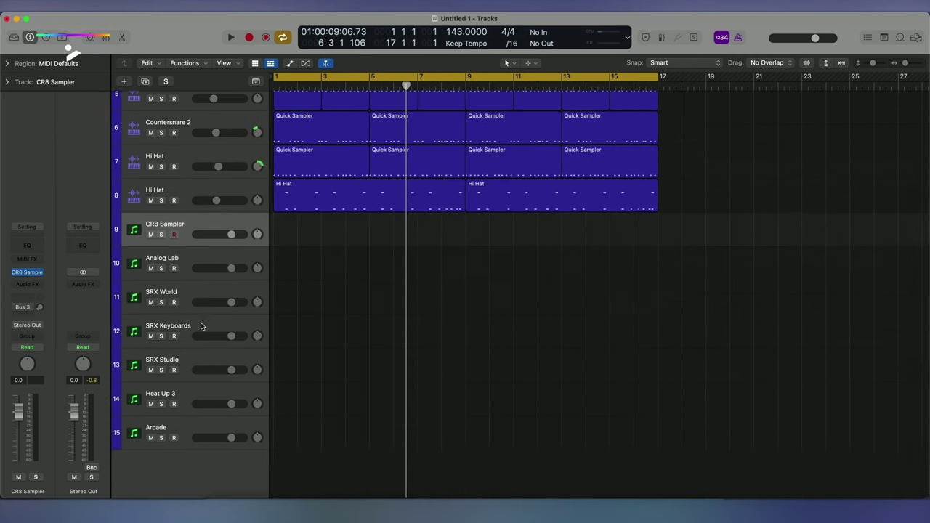
click(202, 326)
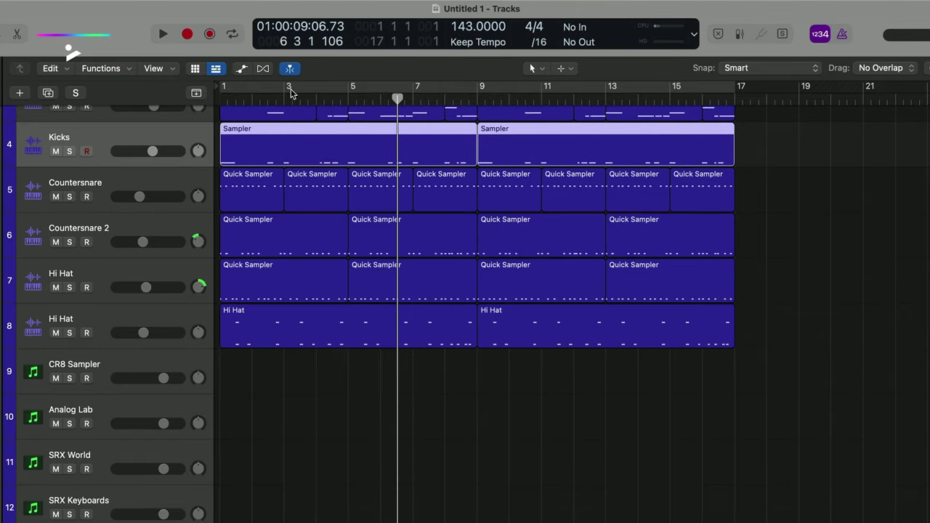
Step: Turn on the cycle from bar 1 to bar 17 and play the extended beat from the start
click(290, 93)
scroll(141, 208, up, 3)
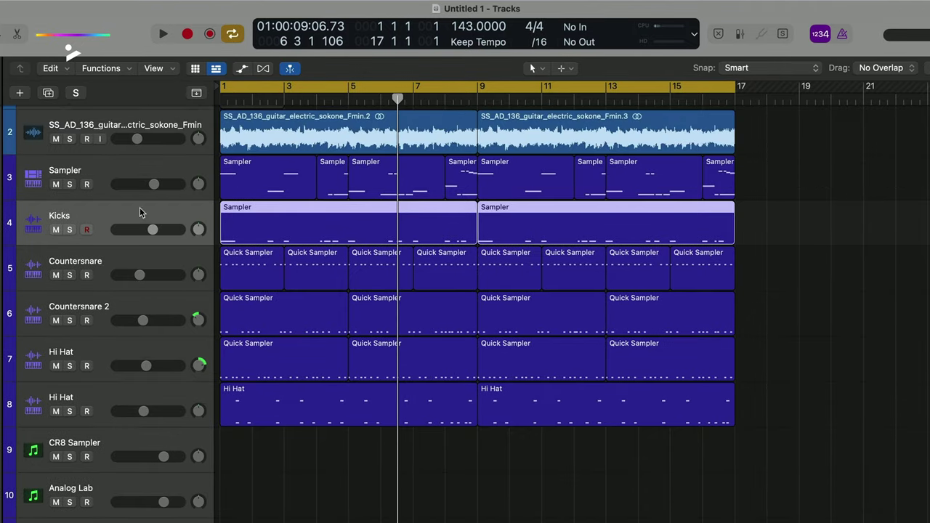
key(space)
key(space)
key(space)
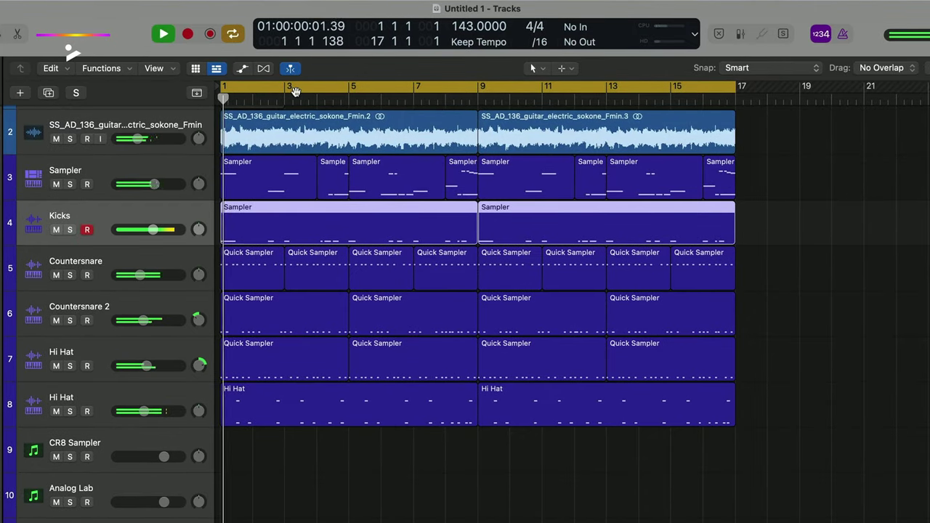
key(super+Right)
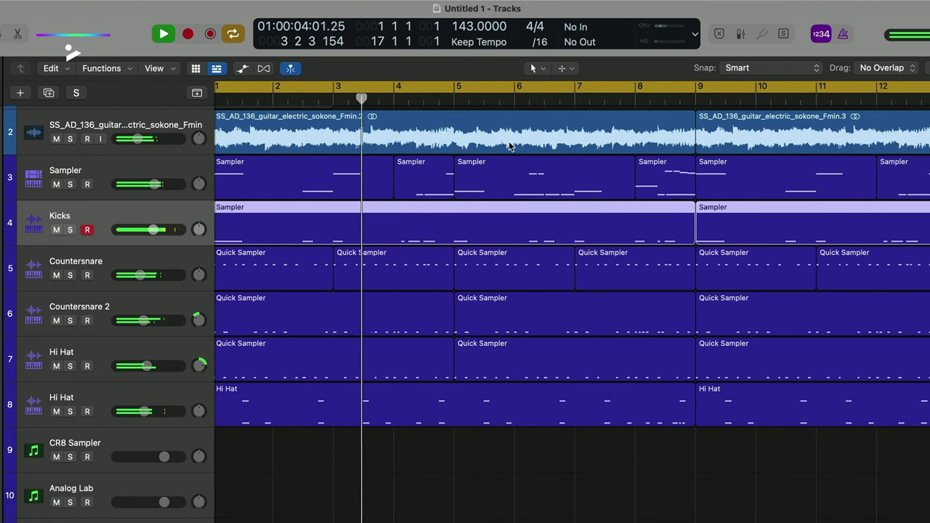
scroll(454, 155, right, 2)
scroll(454, 156, right, 2)
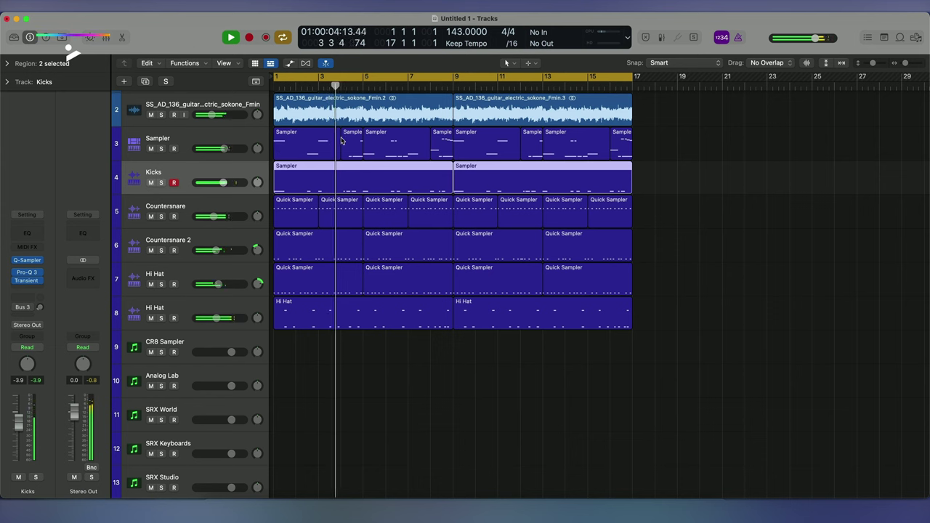
scroll(415, 136, down, 3)
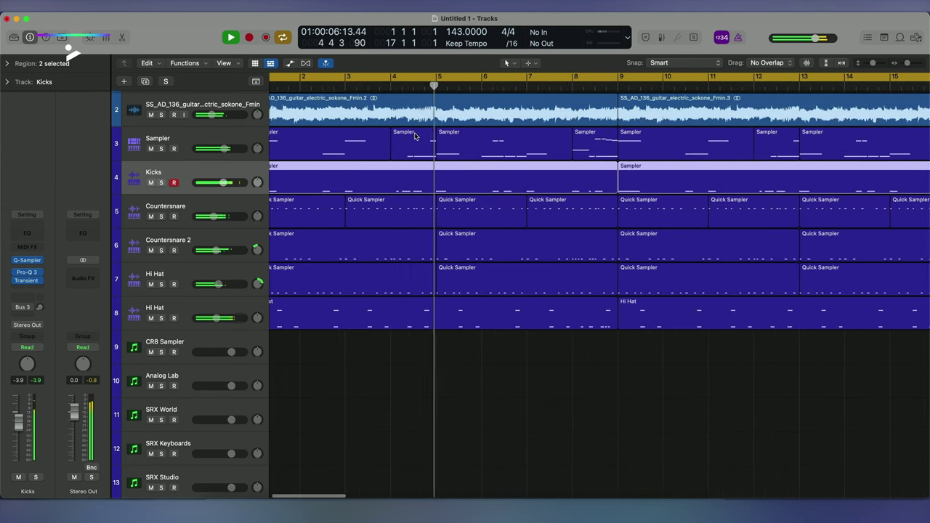
scroll(415, 136, right, 2)
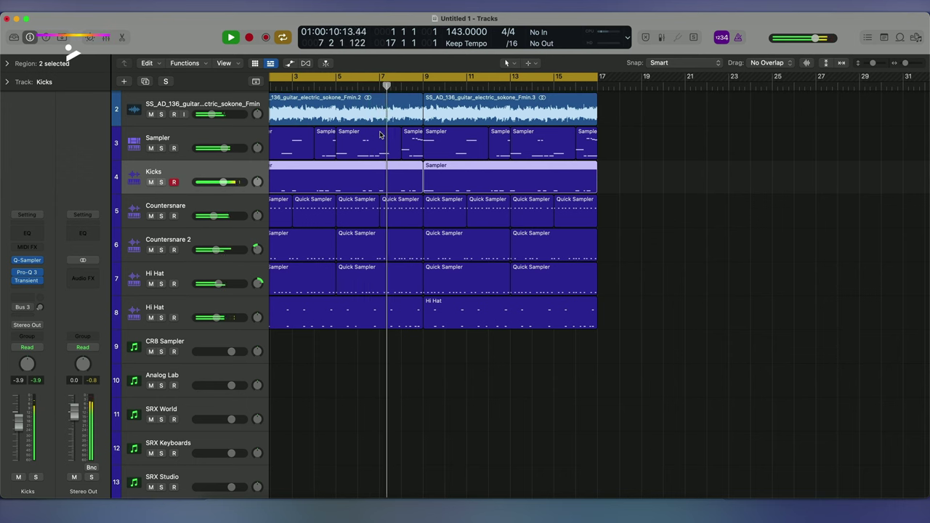
Step: Open the track 3 Sampler regions in the Piano Roll, select all their F3 notes and play from the start
click(220, 140)
scroll(298, 140, left, 2)
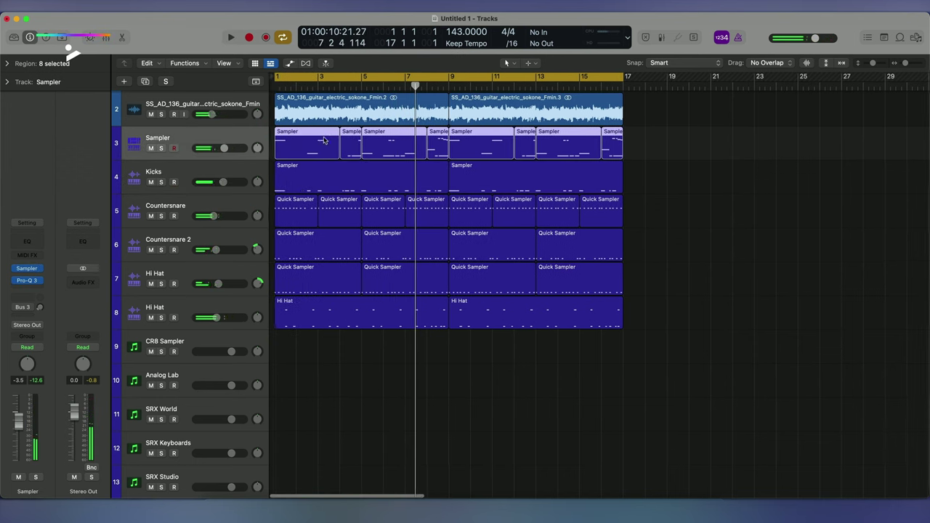
key(p)
key(super+Left)
key(super+Left)
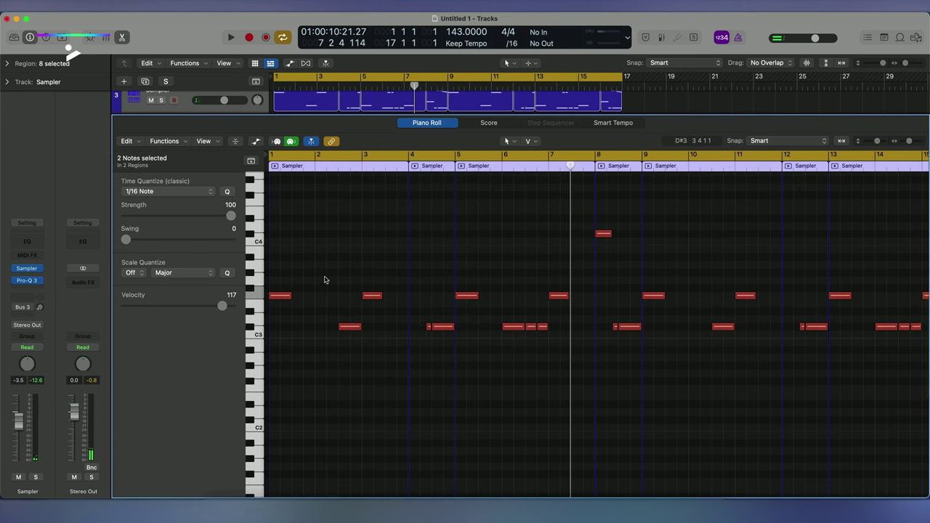
mouse_move(272, 272)
mouse_down()
mouse_move(507, 303)
mouse_move(582, 301)
mouse_move(279, 276)
mouse_up()
key(super+Left)
key(Return)
key(space)
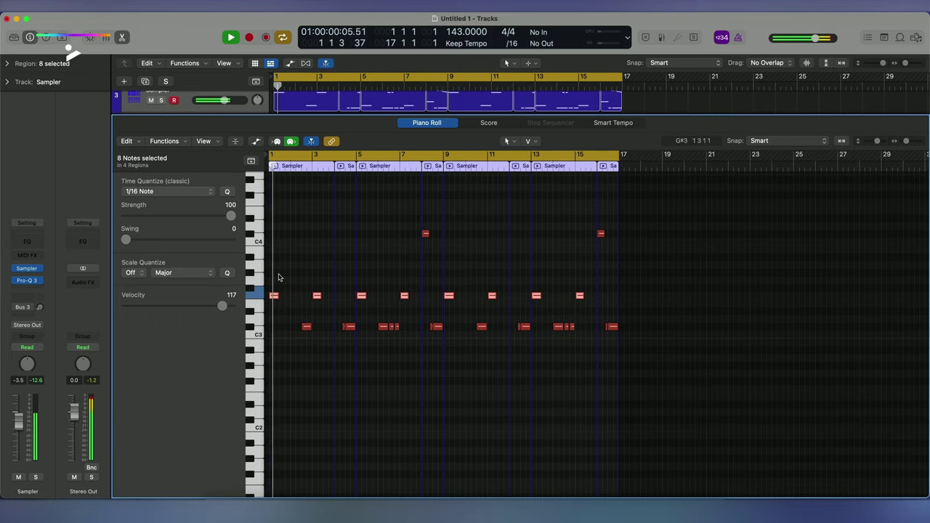
Step: Shorten the selected F3 notes slightly at their ends and resume playback
key(super+Right)
key(super+Right)
key(super+Right)
key(super+Right)
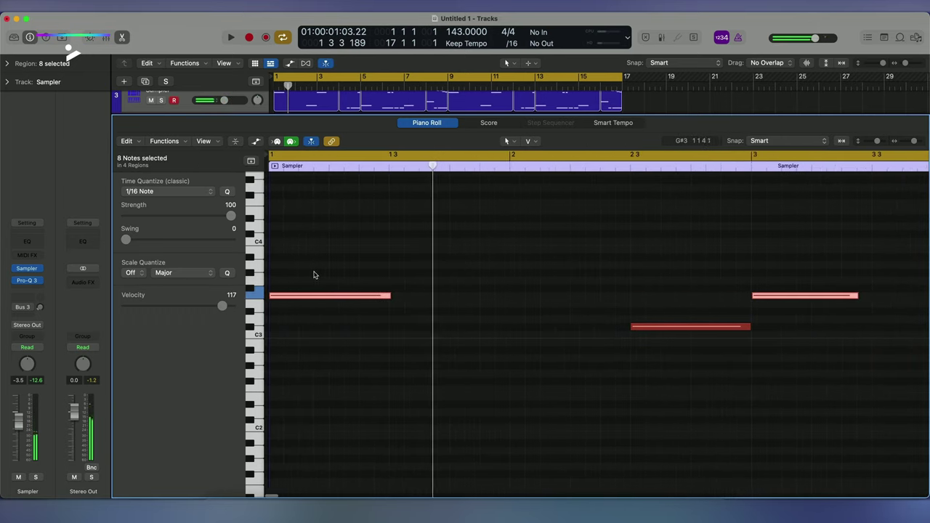
drag(391, 295, 389, 296)
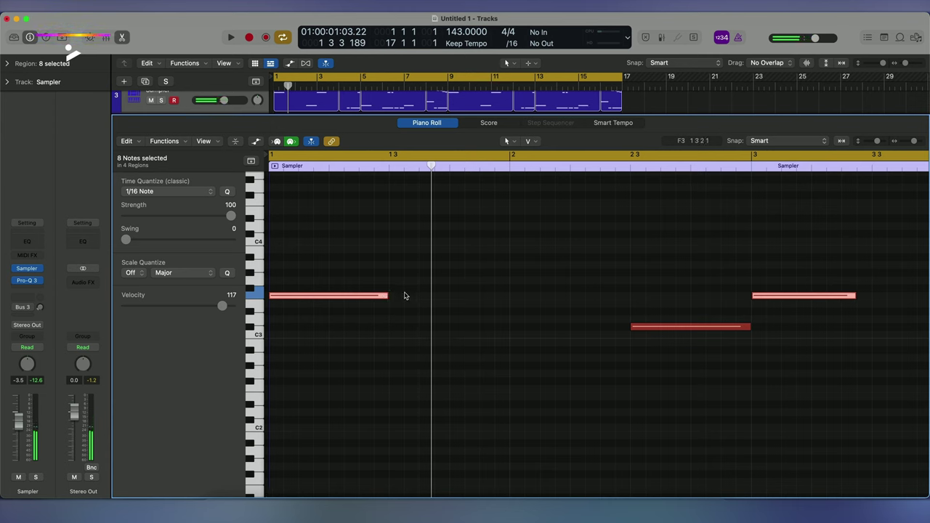
key(space)
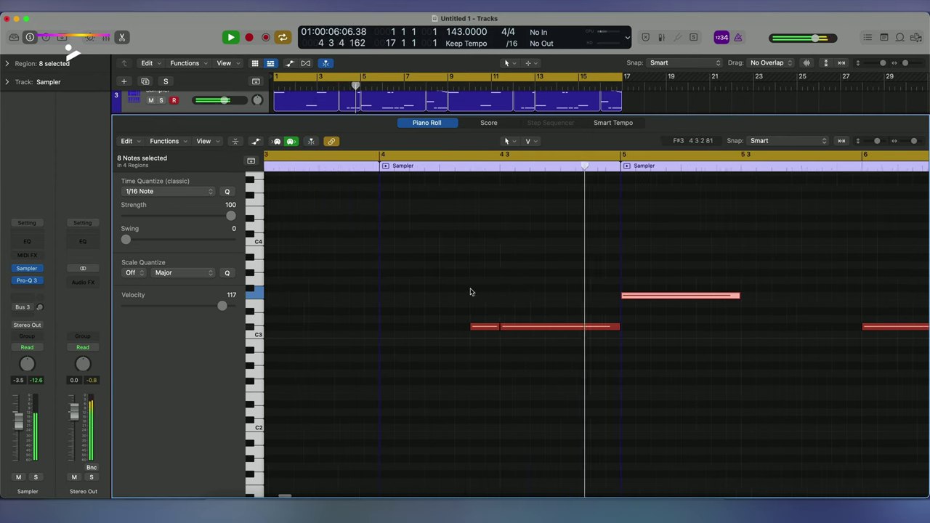
Step: Adjust a single F3 note of the Sampler pattern and play back the high glide notes in bar 8
click(447, 310)
drag(492, 295, 519, 297)
scroll(508, 290, up, 5)
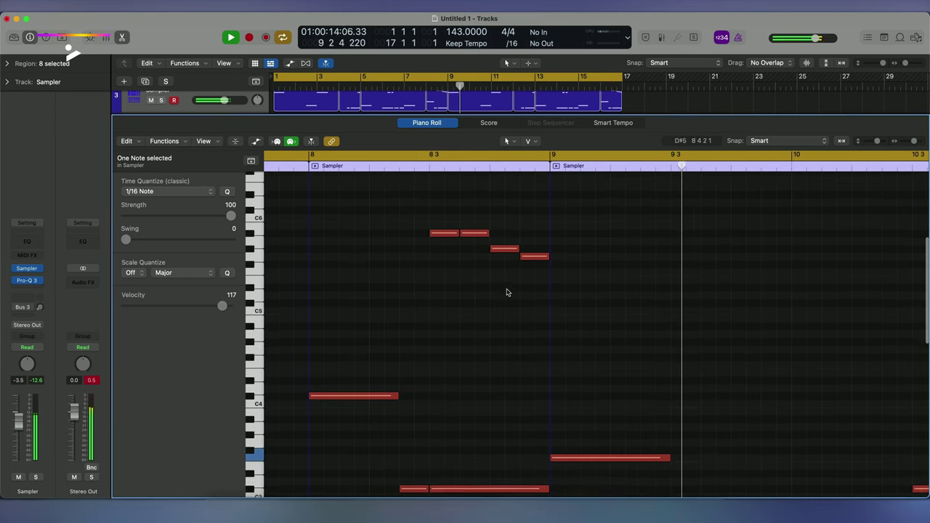
click(289, 161)
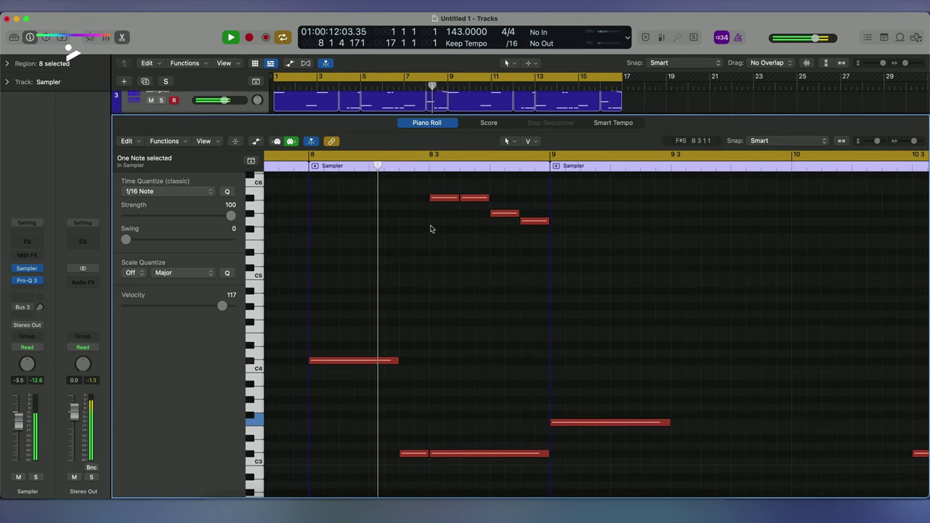
key(space)
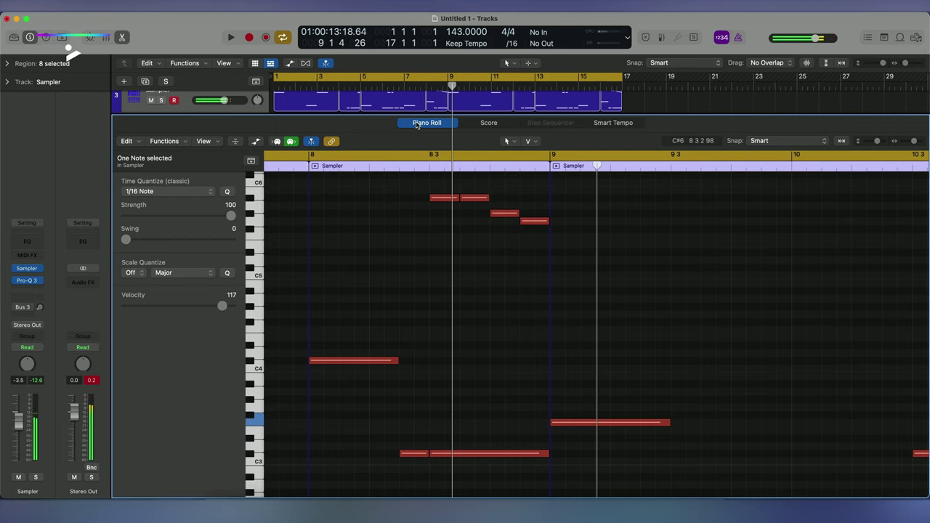
Step: Close the Piano Roll and replace track 3's Sampler regions from bar 9 to 17 with copies of the first eight bars
key(p)
key(shift+f)
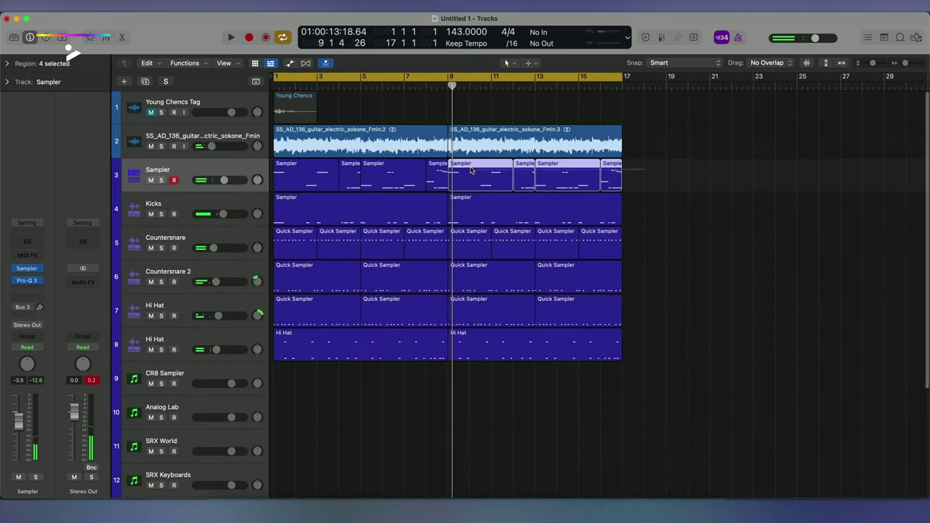
key(Delete)
key(super+a)
mouse_move(443, 170)
mouse_down()
mouse_move(396, 178)
mouse_move(460, 173)
mouse_up()
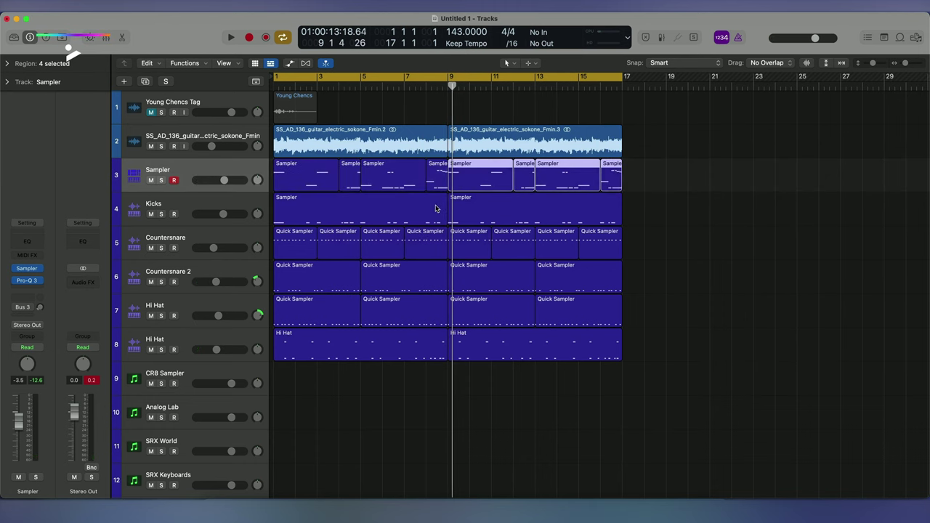
Step: Open the first Kicks region in the Piano Roll, set the cycle to bars 8 to 11 and play its bar 8 notes
click(436, 209)
drag(433, 83, 492, 83)
key(e)
key(space)
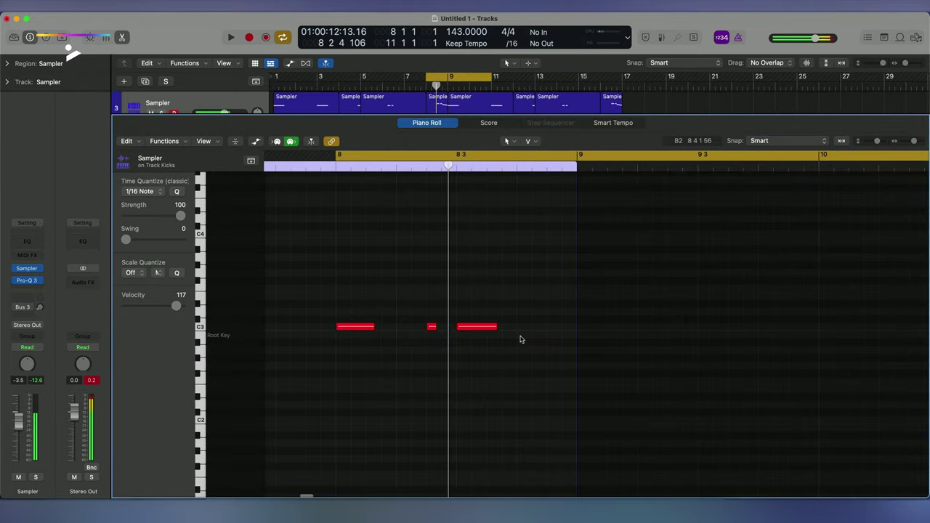
scroll(387, 283, up, 1)
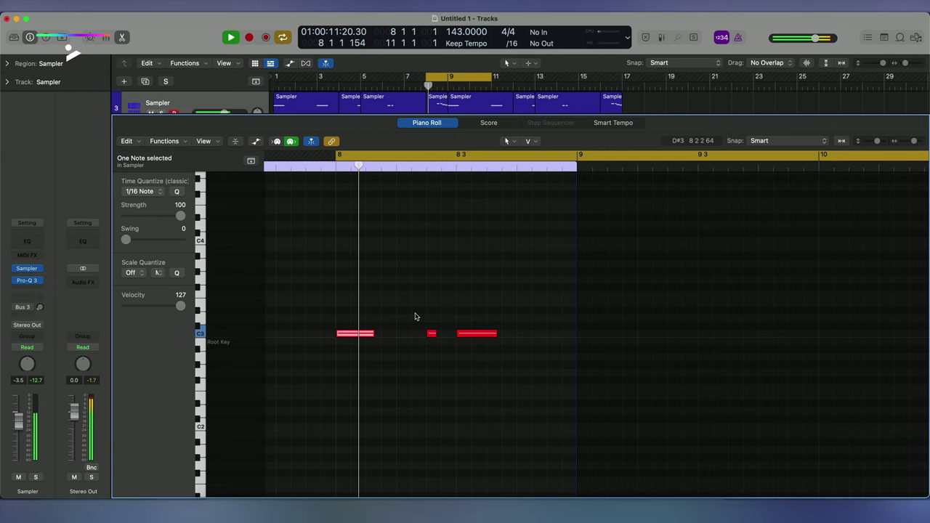
click(462, 259)
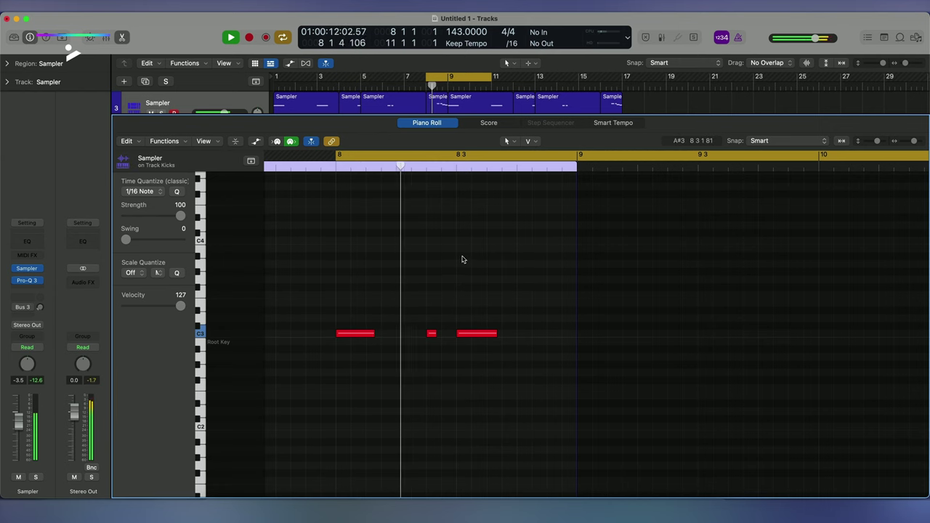
Step: Copy the short C3 kick note between the two longer notes to the end of bar 8 and play it back
drag(431, 355, 430, 386)
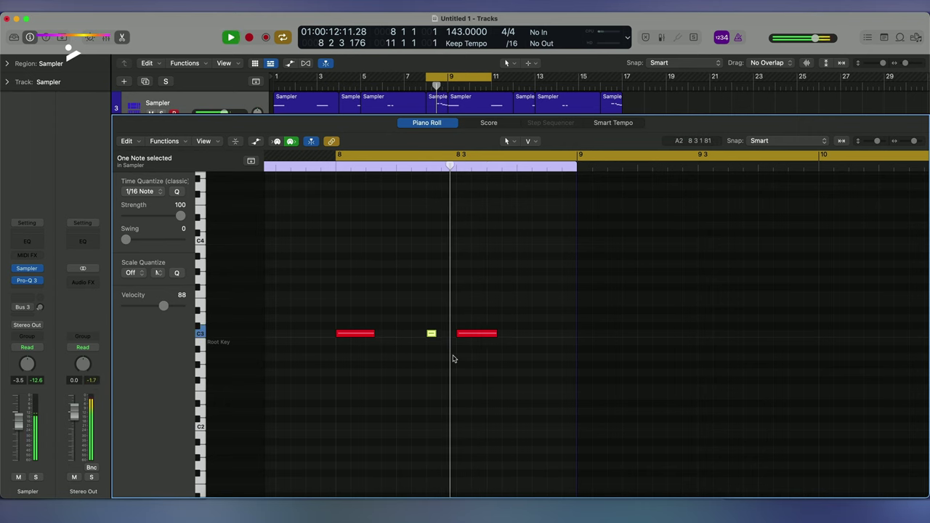
drag(432, 336, 554, 334)
key(space)
click(553, 323)
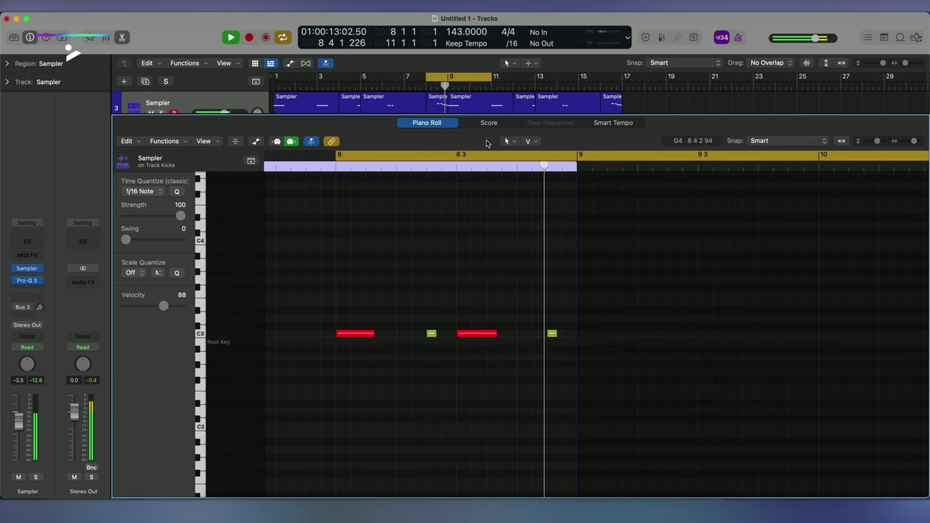
Step: Turn off the cycle, return playback to bar 1 and close the Piano Roll
click(450, 72)
key(Return)
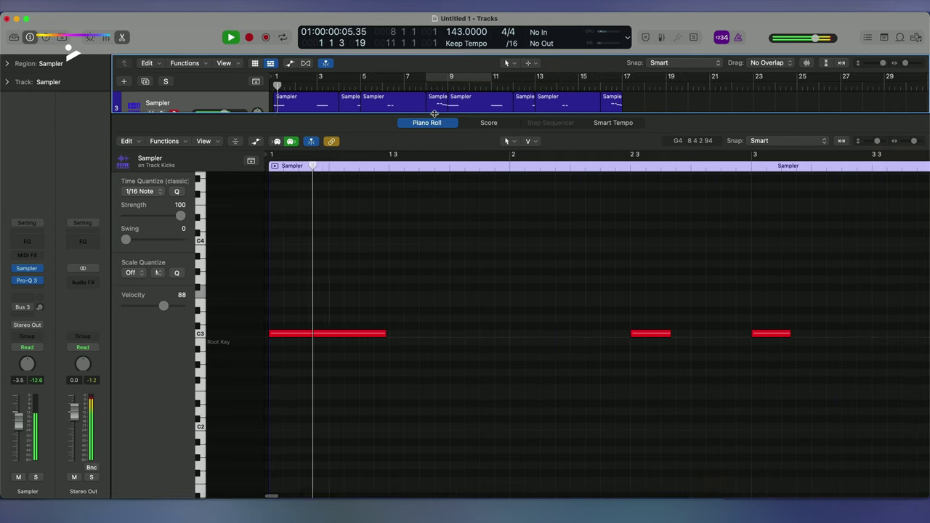
click(431, 123)
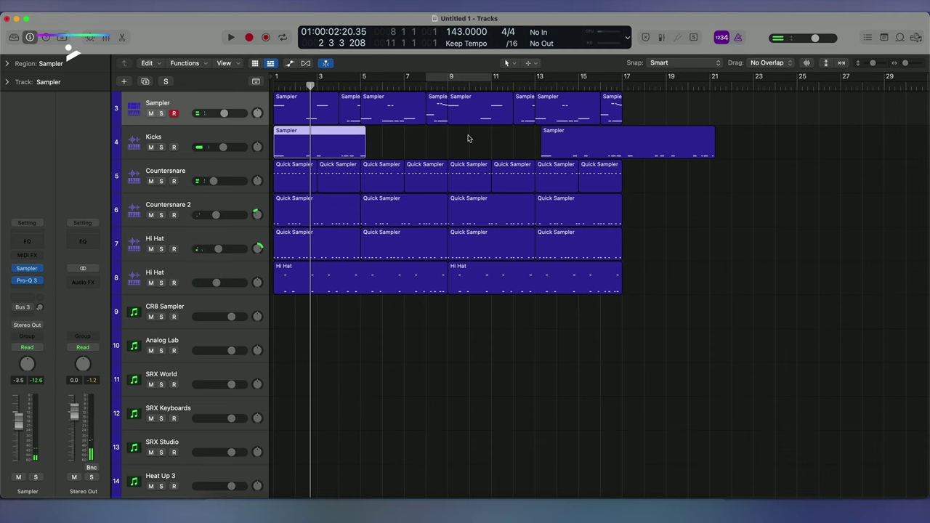
drag(294, 138, 468, 134)
key(super+z)
click(636, 141)
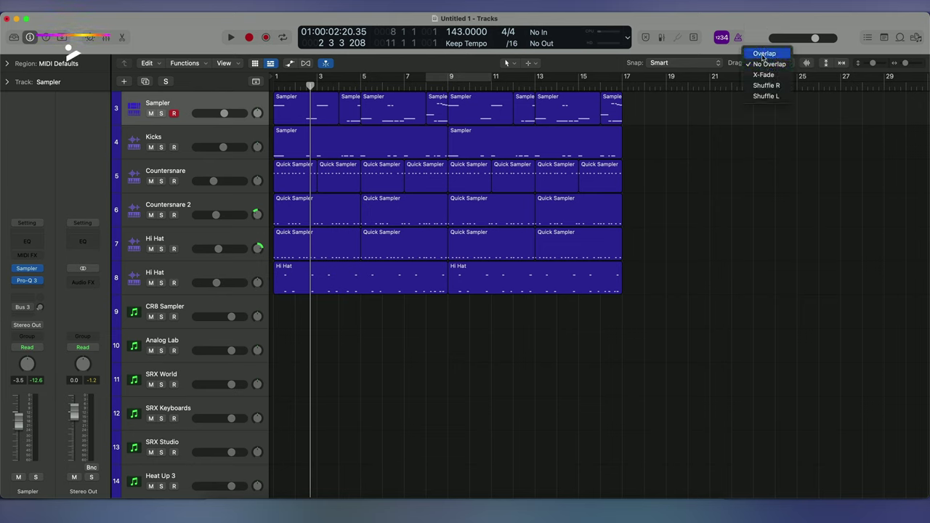
Step: With region dragging set to Overlap, replace the Kicks region at bar 9 with a copy of the first and cycle bars 1 to 17
drag(385, 138, 590, 136)
drag(502, 138, 329, 138)
key(Return)
key(space)
drag(559, 138, 490, 142)
drag(278, 77, 622, 77)
Step: Duplicate the Hi Hat track 8 with its settings and bypass the Channel EQ and Transient Master on the new track
click(206, 272)
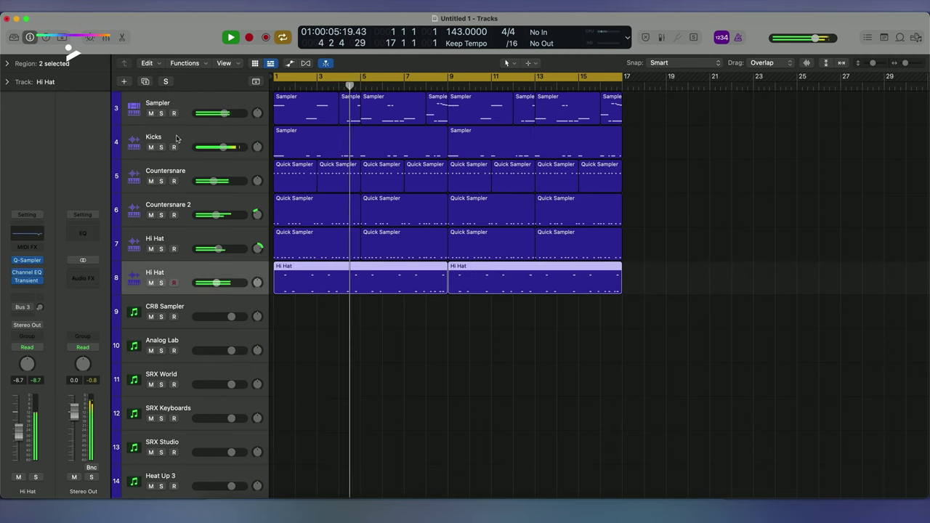
click(148, 82)
click(16, 283)
click(16, 282)
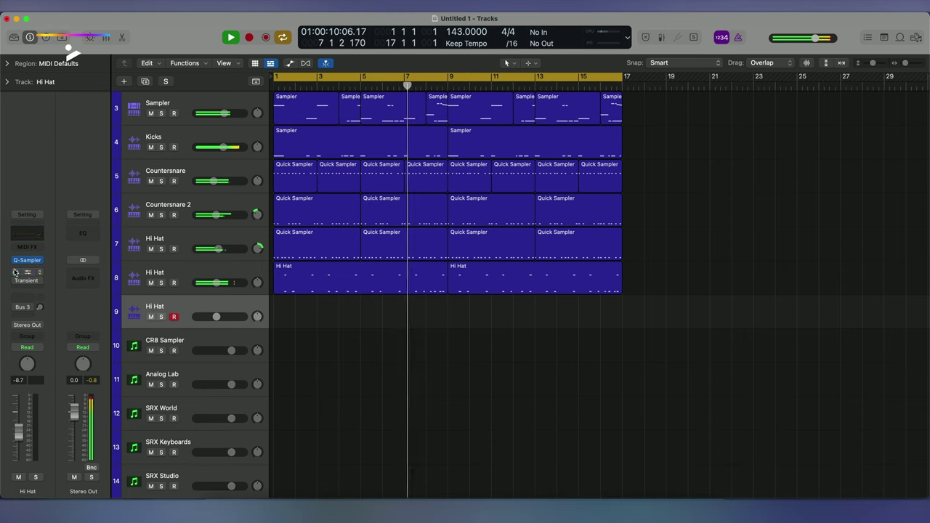